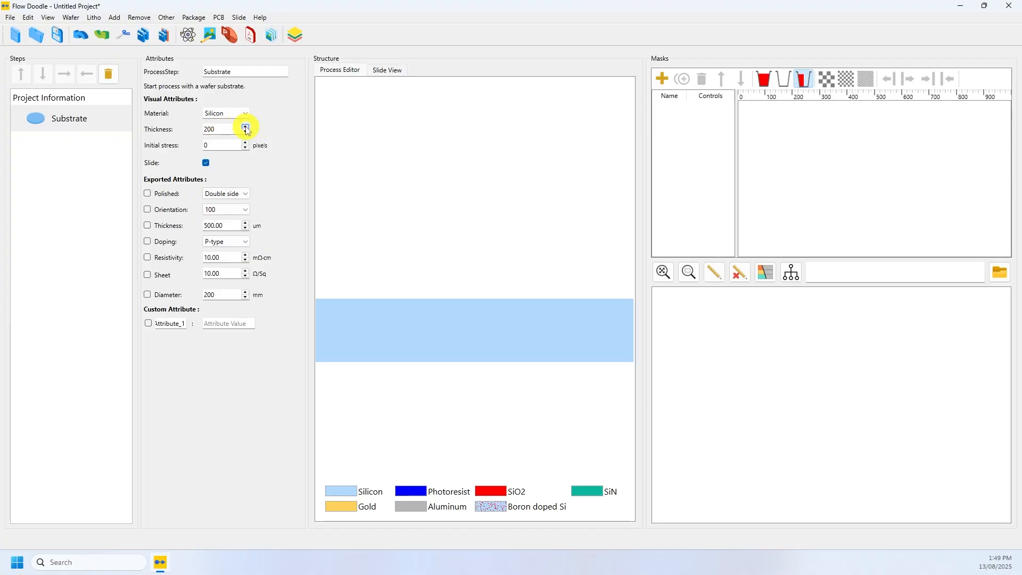
Step: Set the silicon substrate's visual thickness to 250
click(246, 127)
click(245, 127)
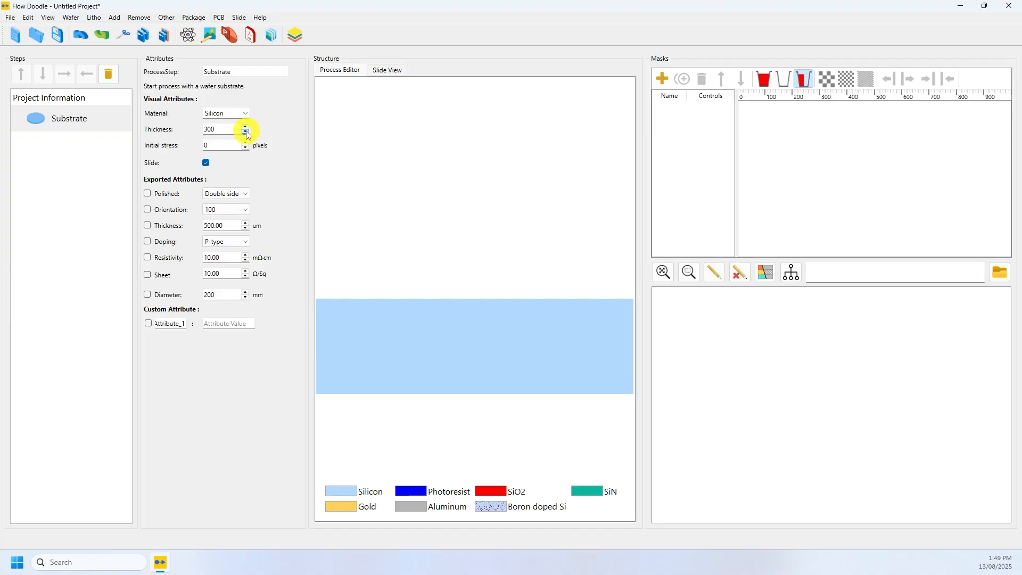
click(246, 132)
click(245, 132)
click(246, 126)
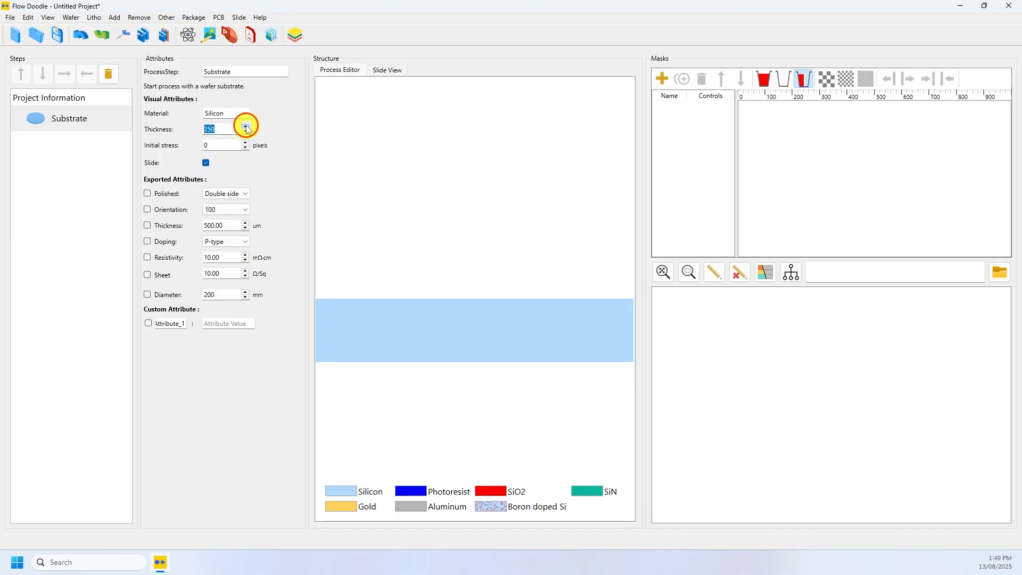
click(220, 133)
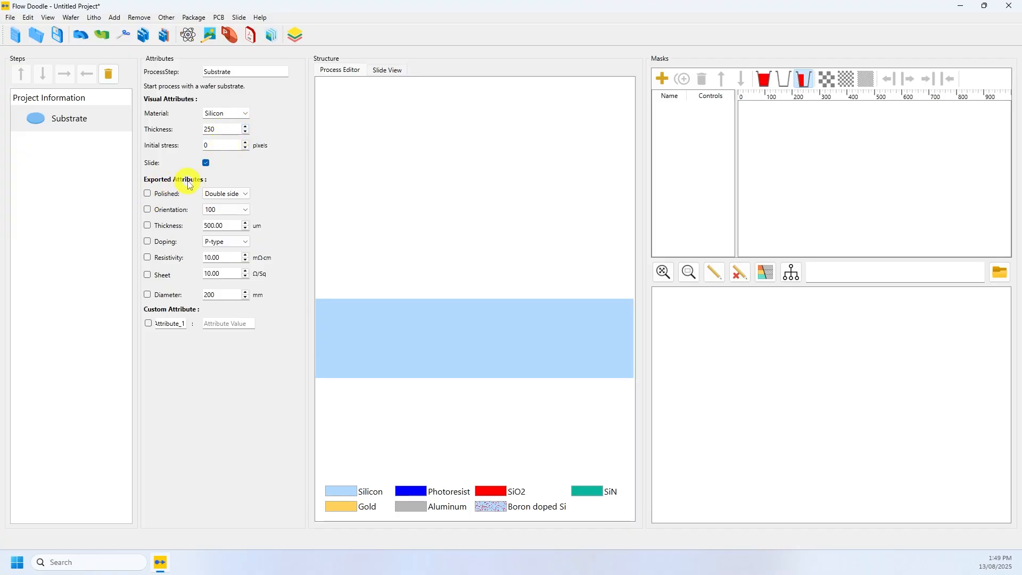
click(223, 129)
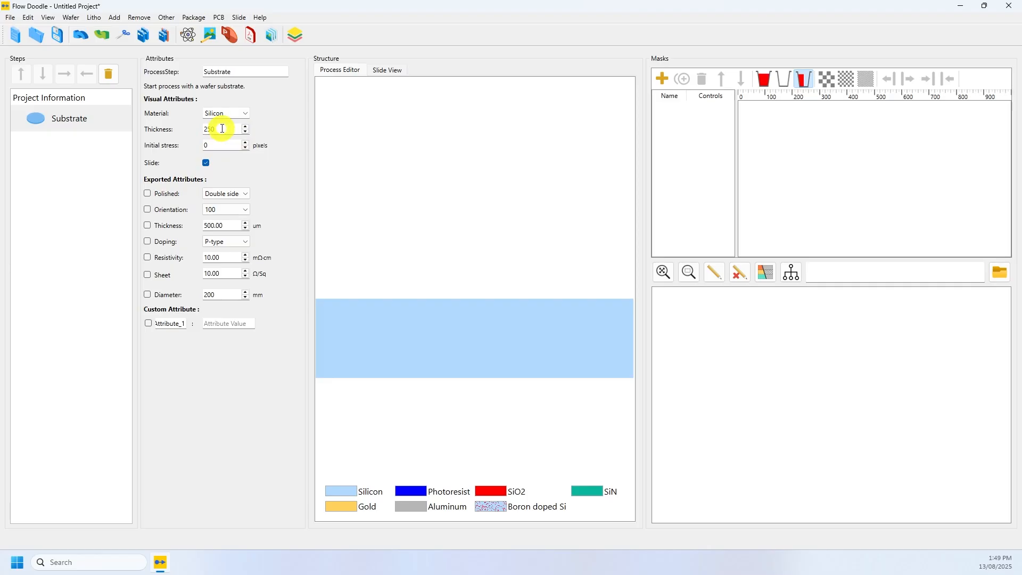
Step: Include the substrate's orientation in the exported attributes and set it to 110
click(148, 210)
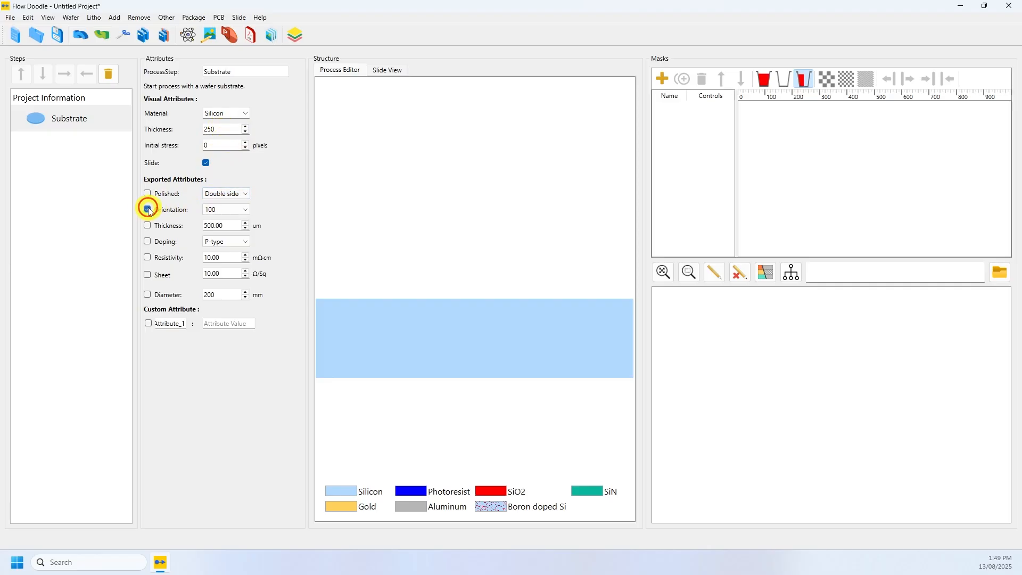
click(245, 209)
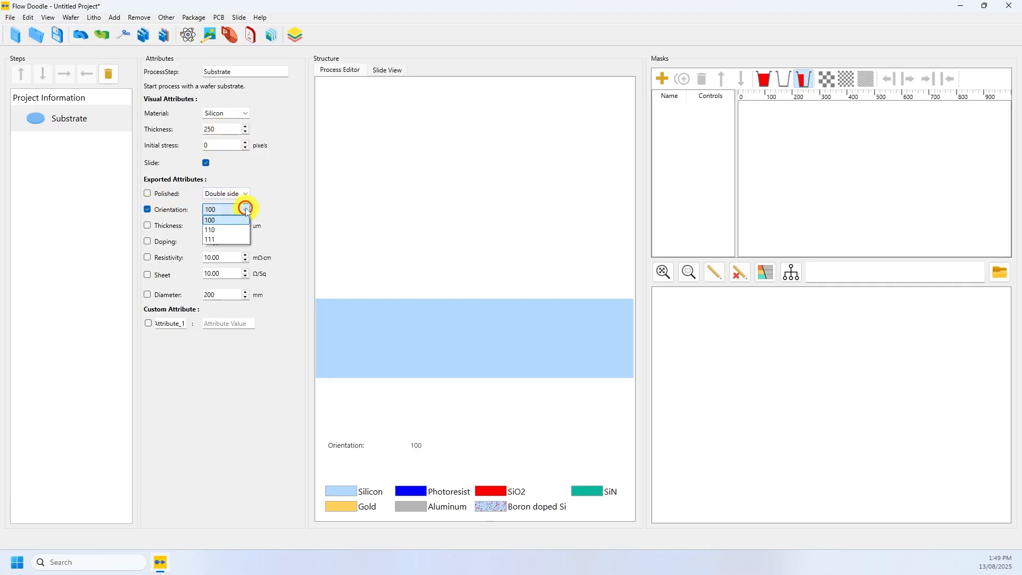
click(219, 229)
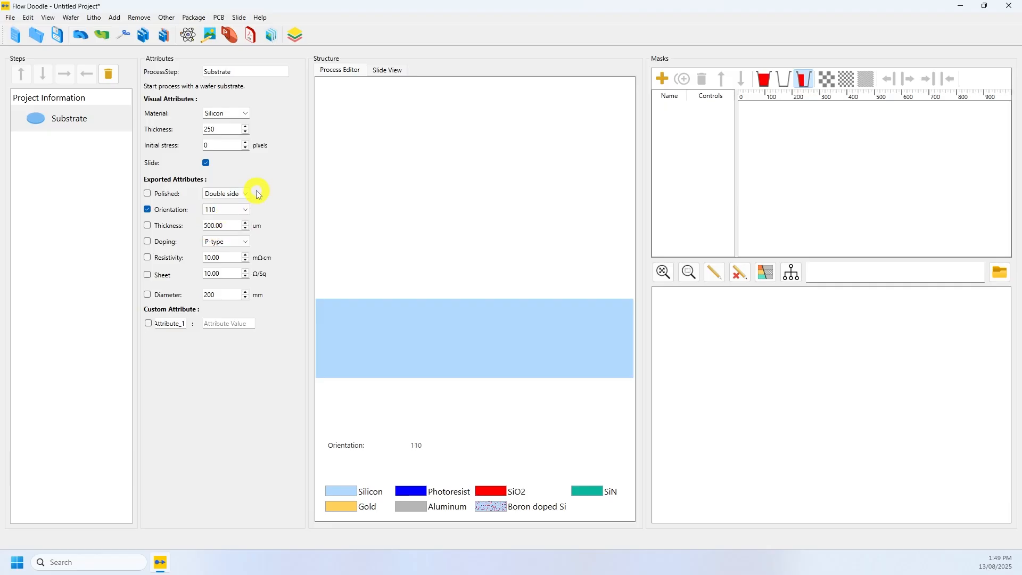
Step: Try initial stress values of 50 and -50 pixels on the substrate
double_click(227, 146)
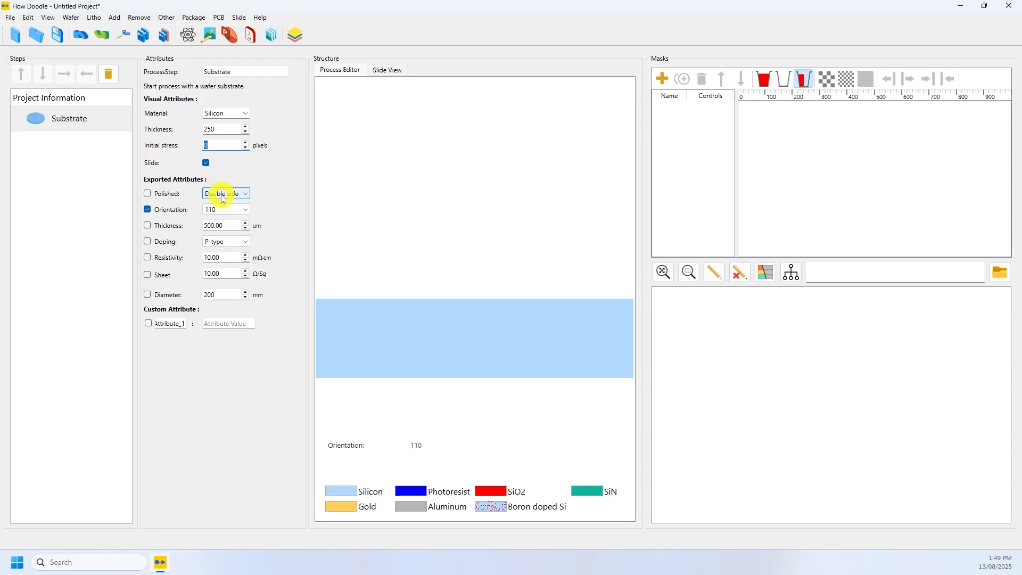
text(50)
key(Return)
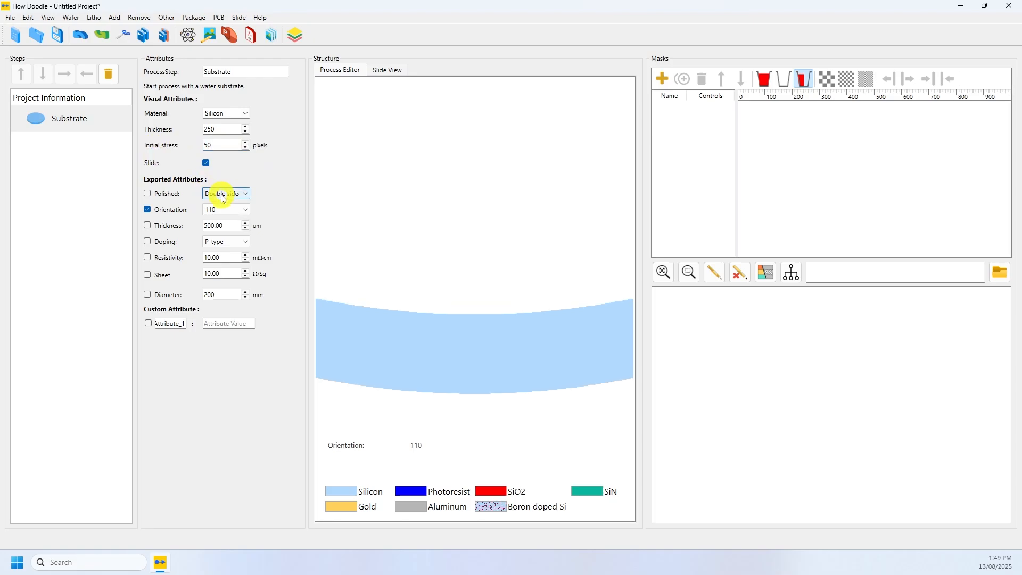
drag(228, 147, 184, 149)
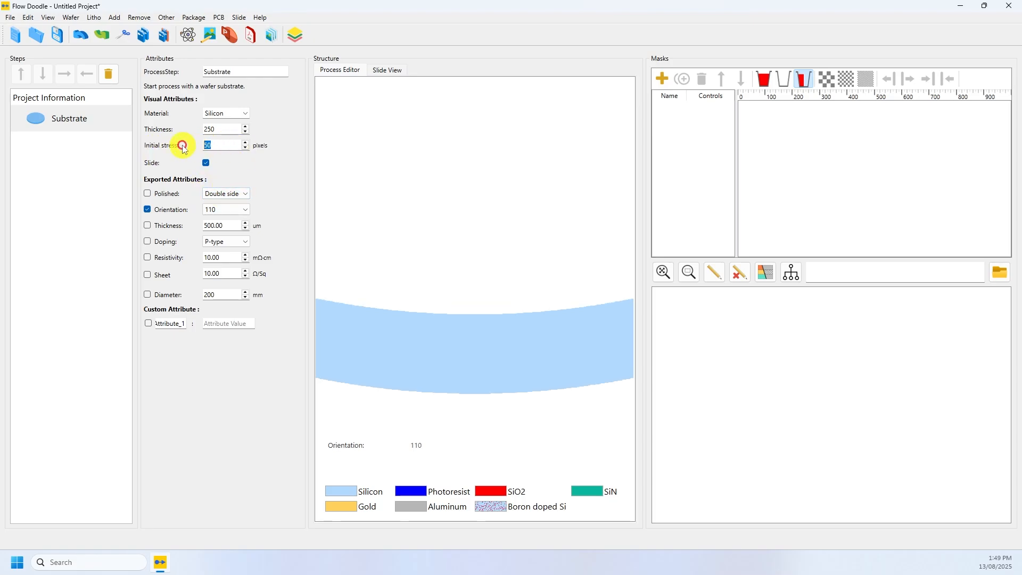
text(-50)
key(Return)
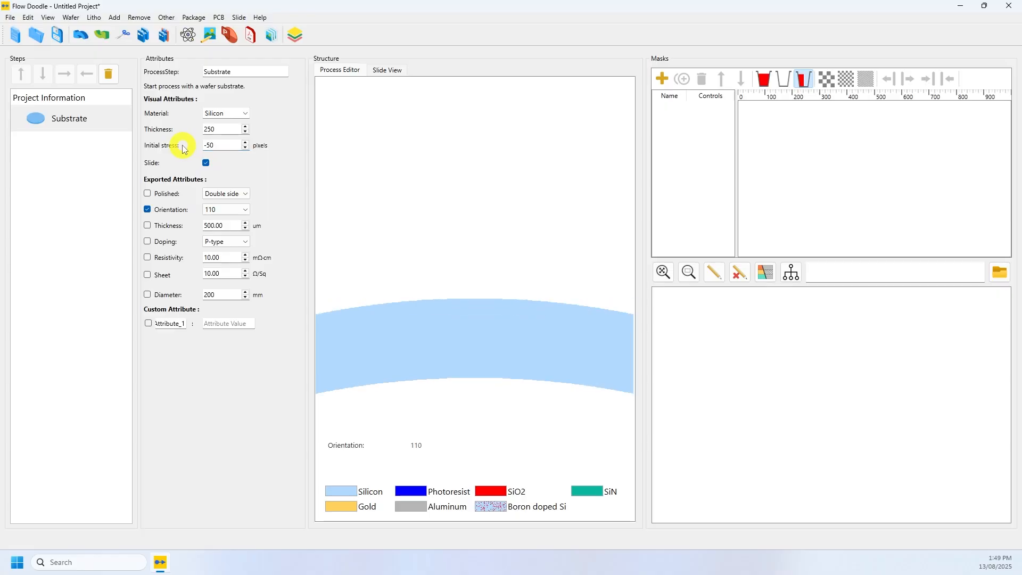
Step: Reset the substrate's initial stress to 0 pixels
click(245, 142)
click(244, 142)
click(244, 142)
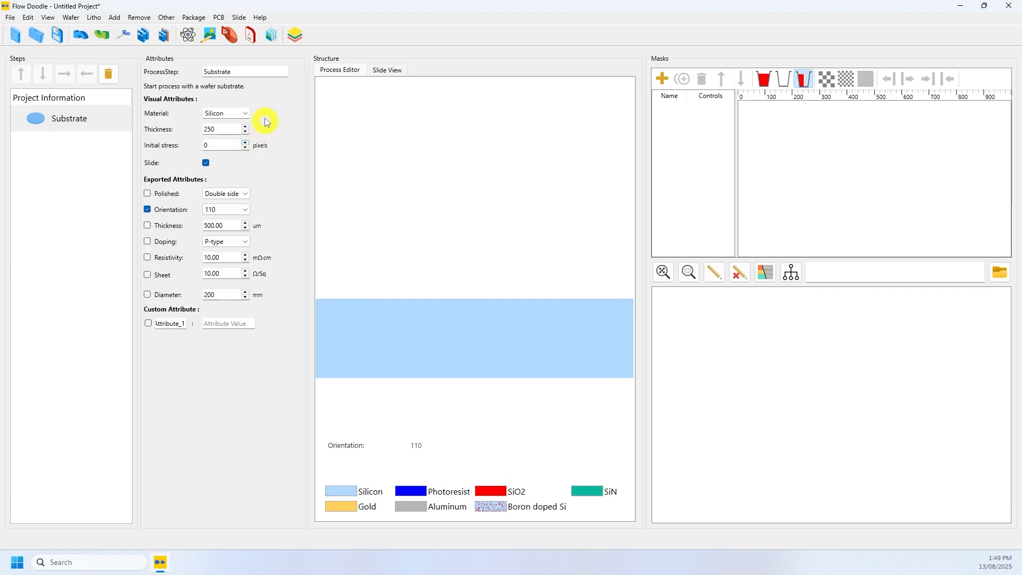
Step: Add a Deposit process step after the substrate and set its visual material to SiN
click(115, 18)
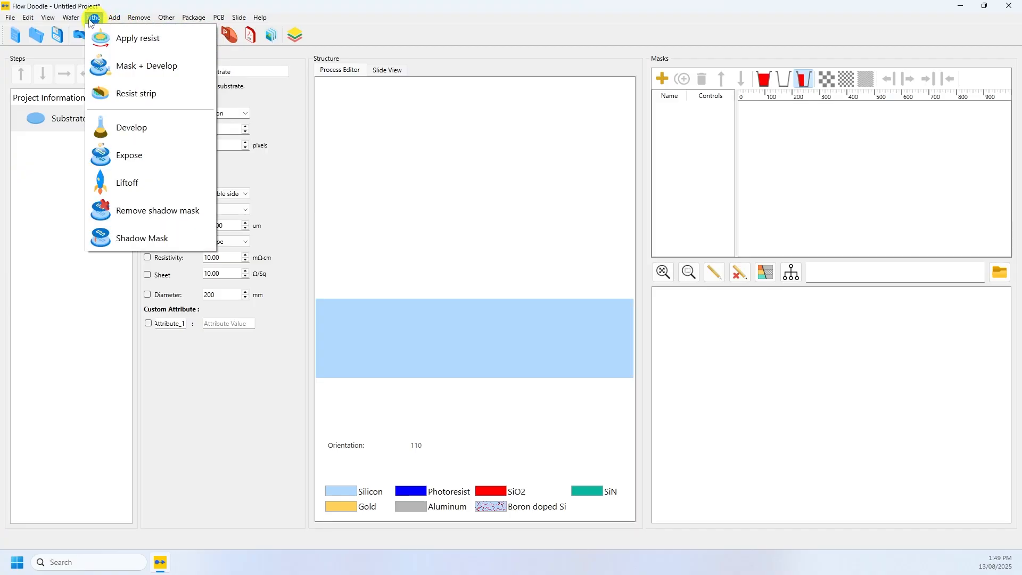
mouse_move(72, 20)
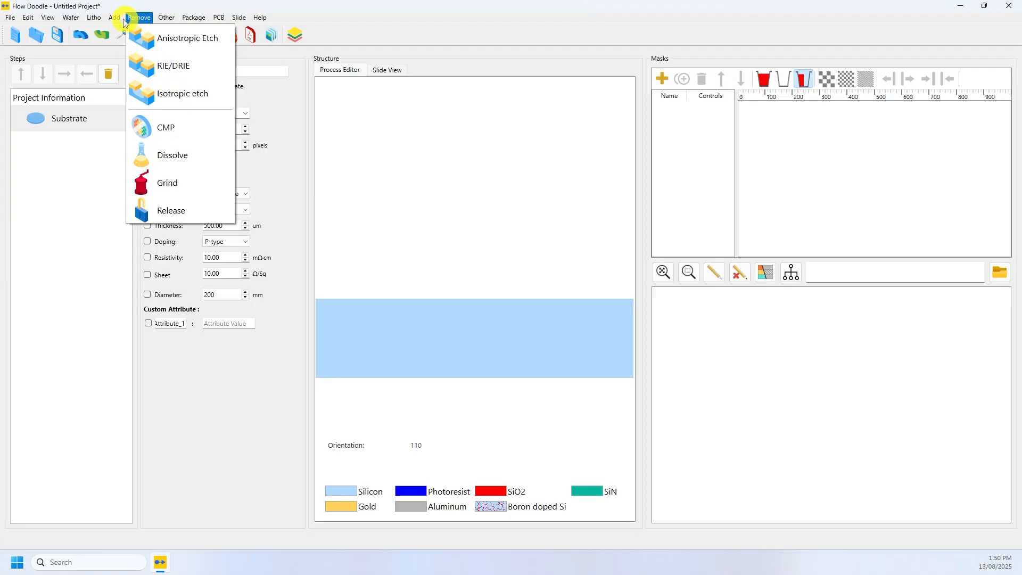
click(130, 40)
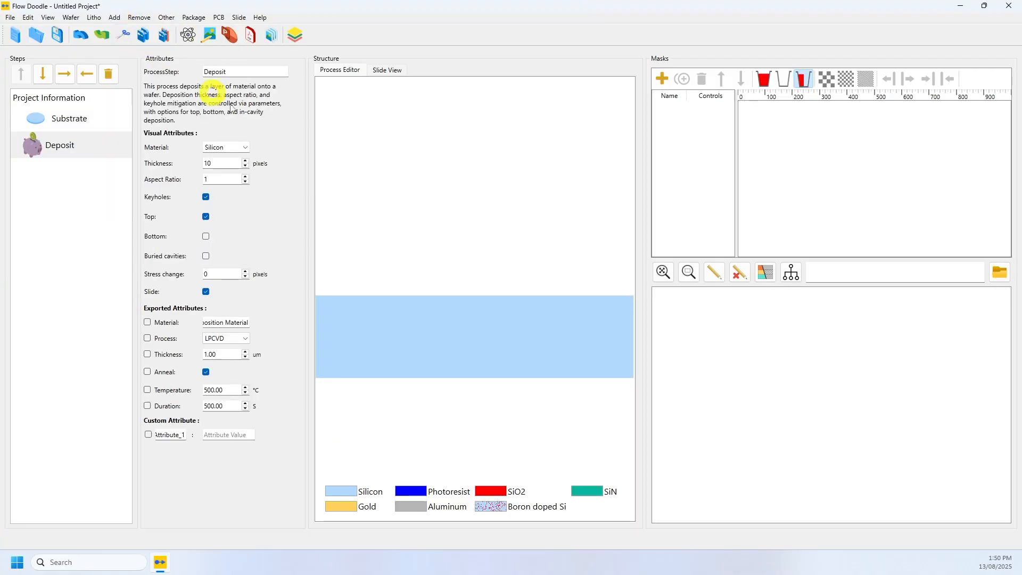
click(245, 148)
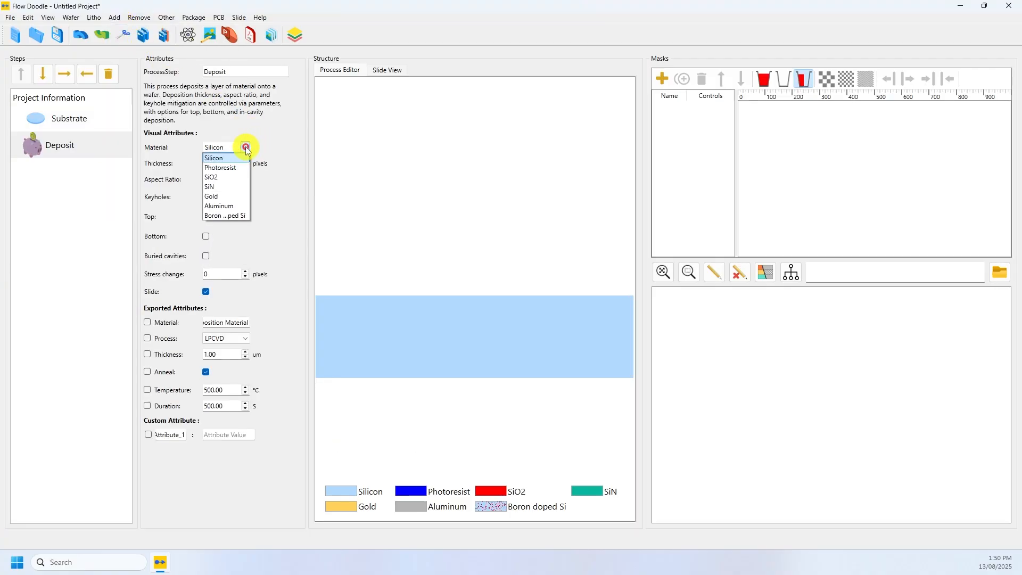
click(229, 186)
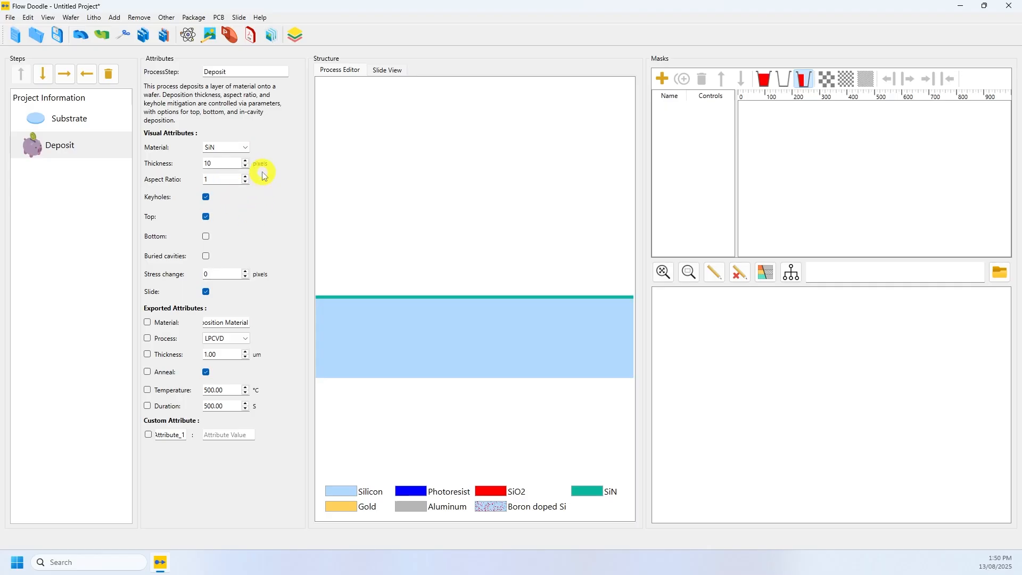
Step: Try a deposited layer thickness of 30 pixels and set it back to 10 pixels
click(246, 160)
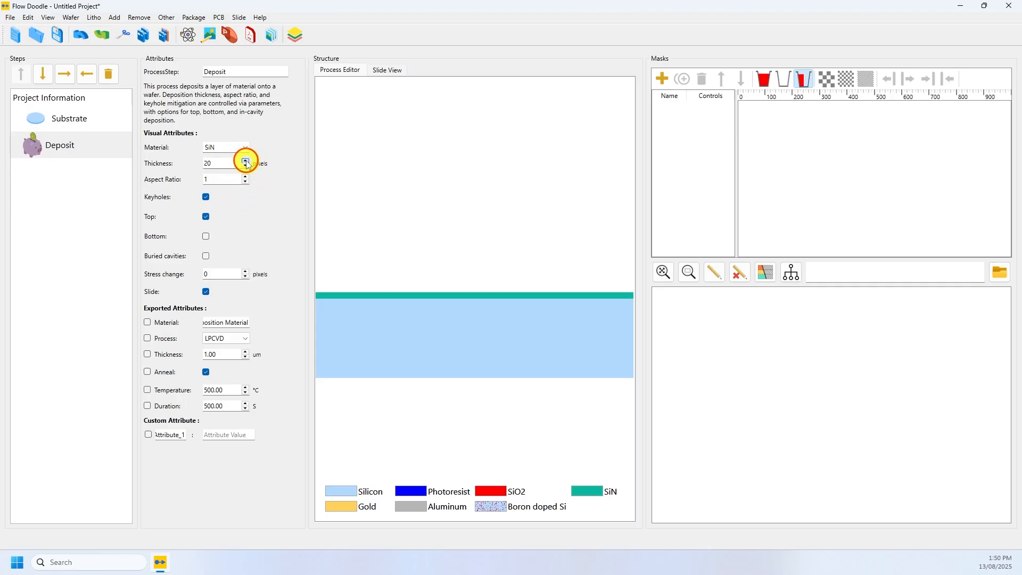
click(246, 160)
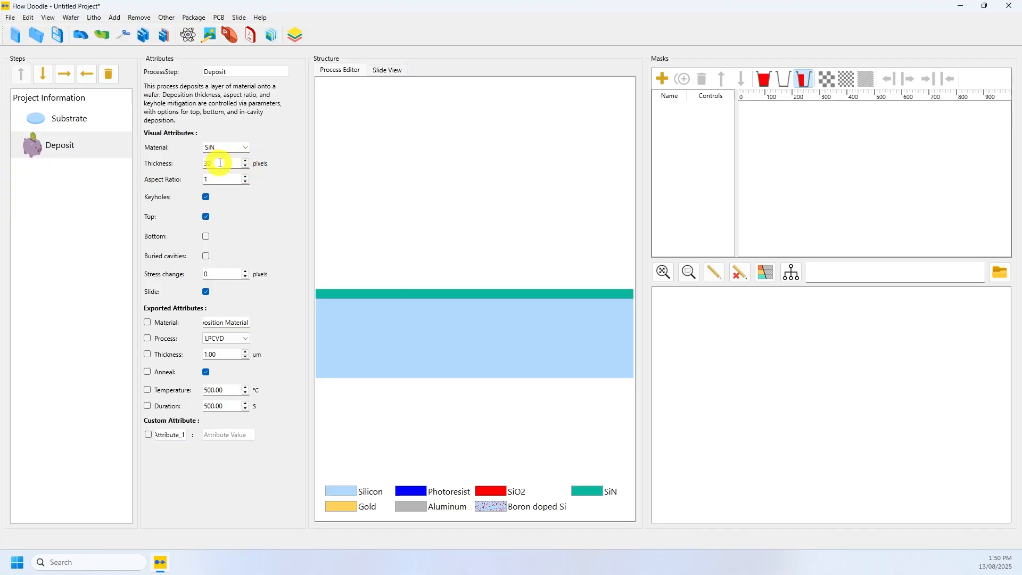
double_click(220, 163)
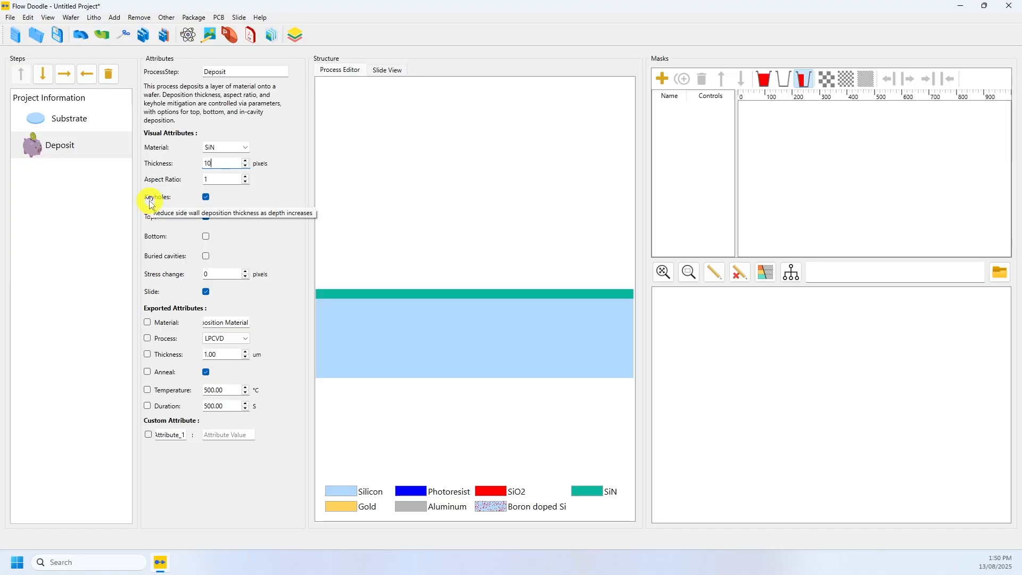
text(10)
key(Return)
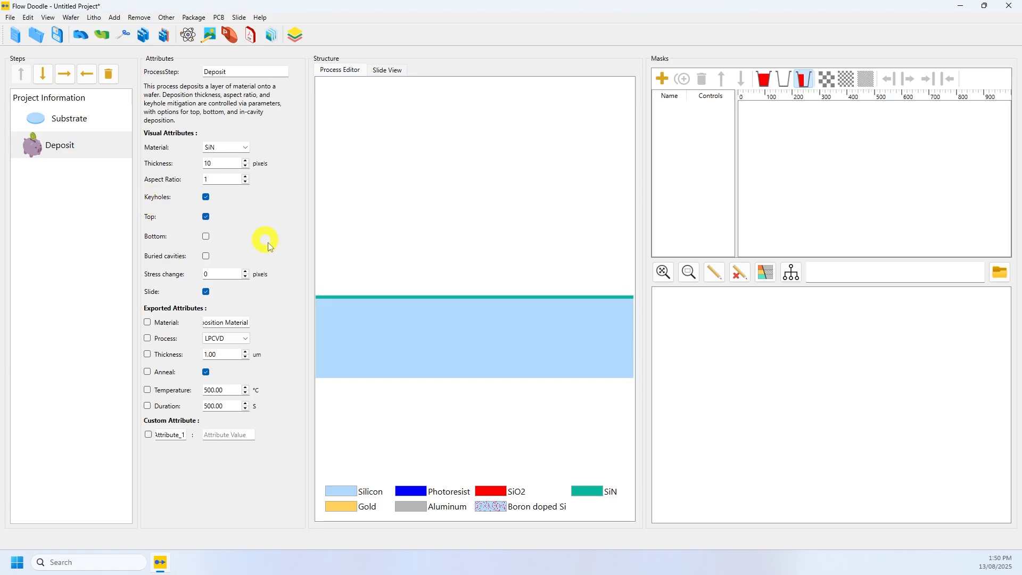
Step: Include the material in the deposit step's exported attributes and name it SiRN
click(166, 322)
click(235, 323)
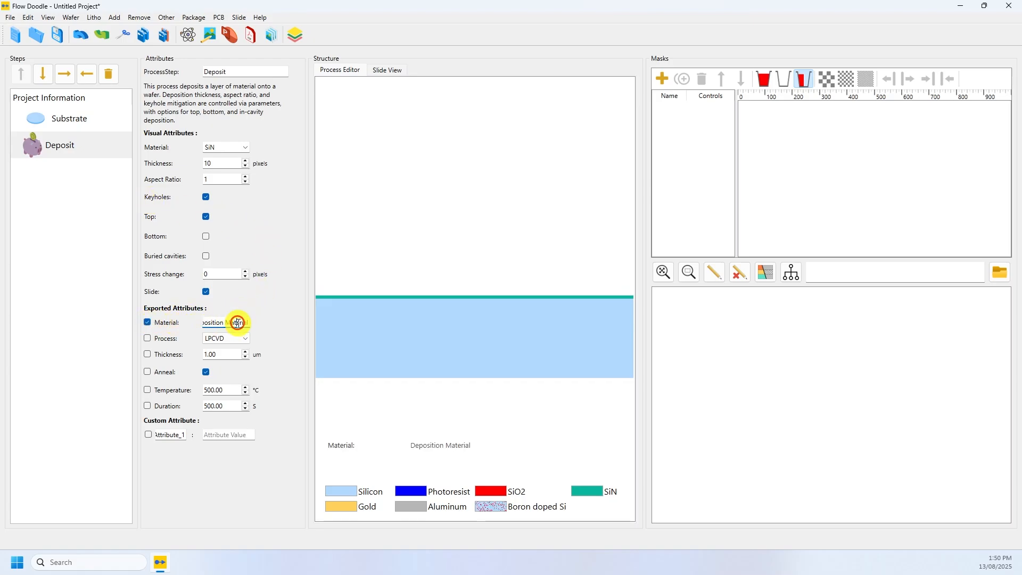
triple_click(238, 323)
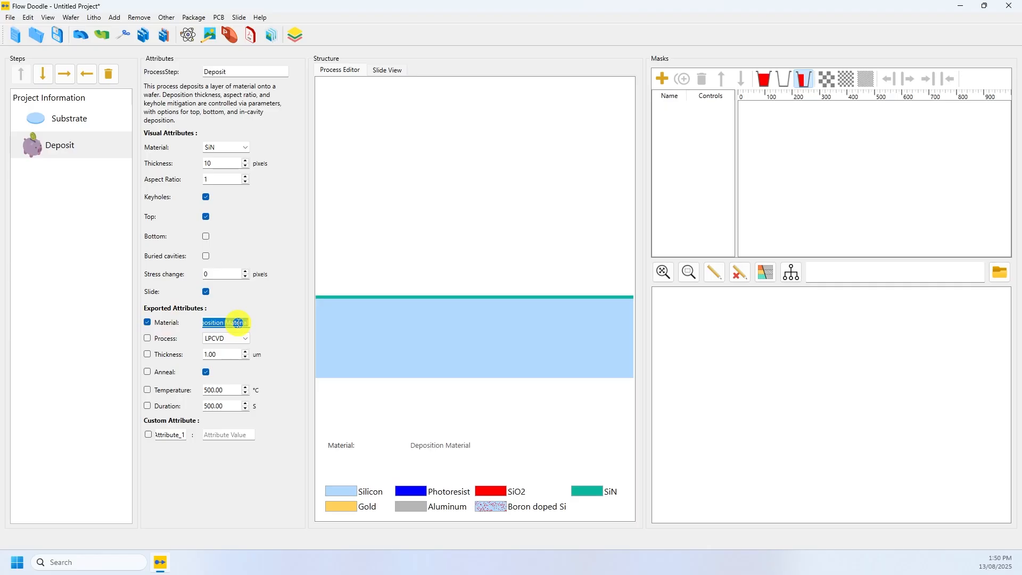
text(SiRN)
click(237, 340)
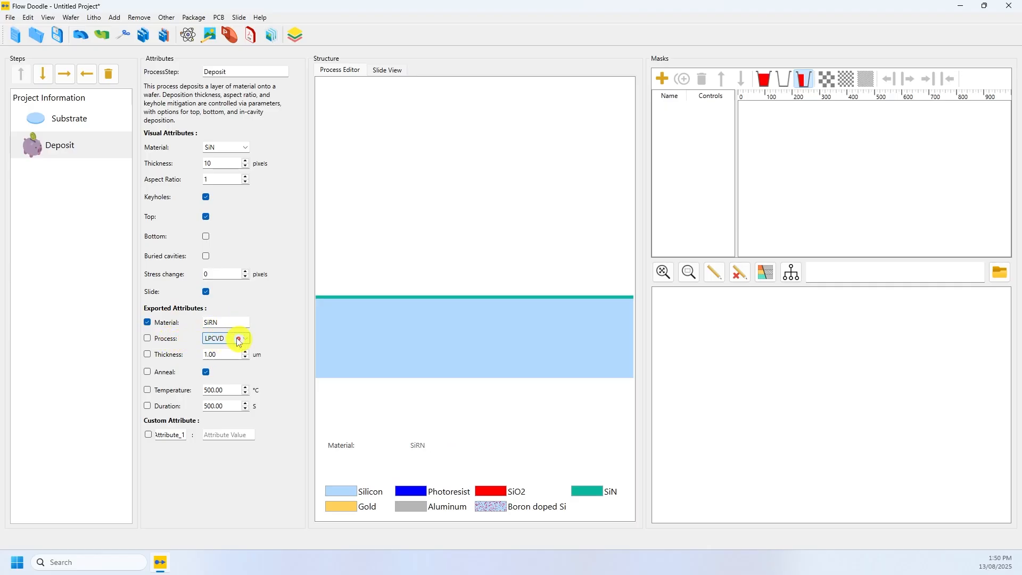
Step: Export the deposit's process as PECVD and its thickness as 0.2 um
click(148, 337)
click(235, 338)
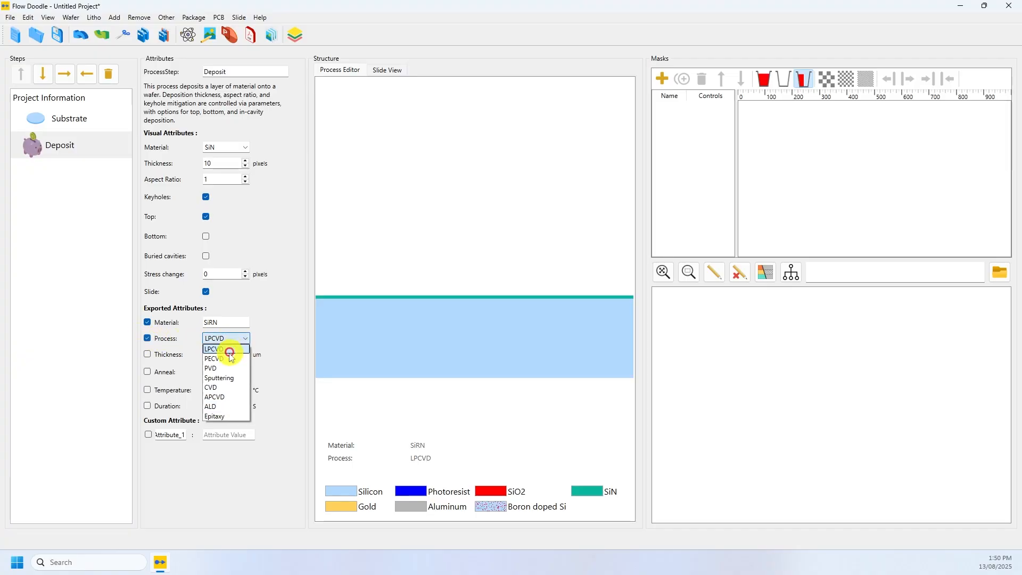
click(231, 358)
click(147, 355)
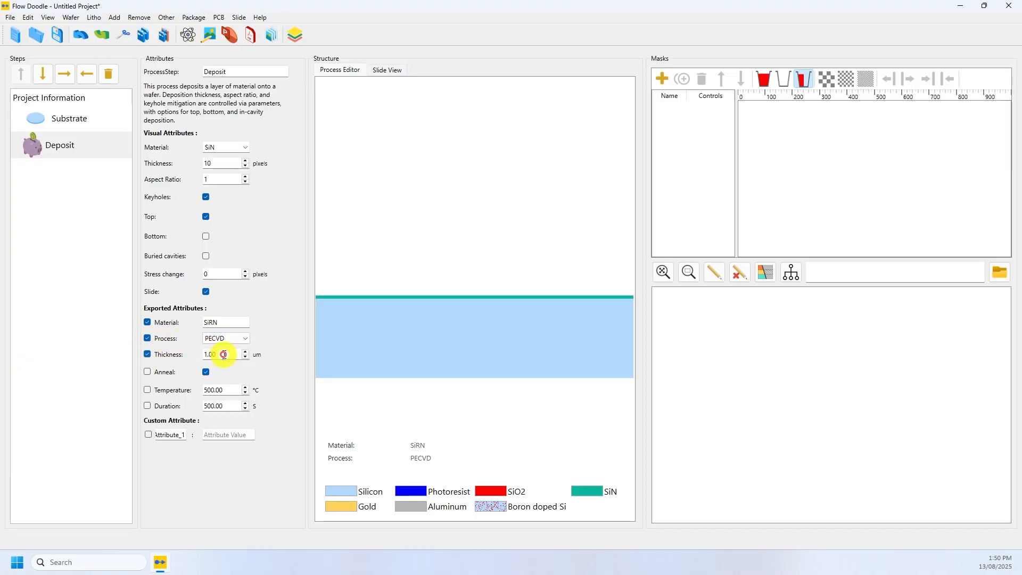
drag(223, 355, 188, 356)
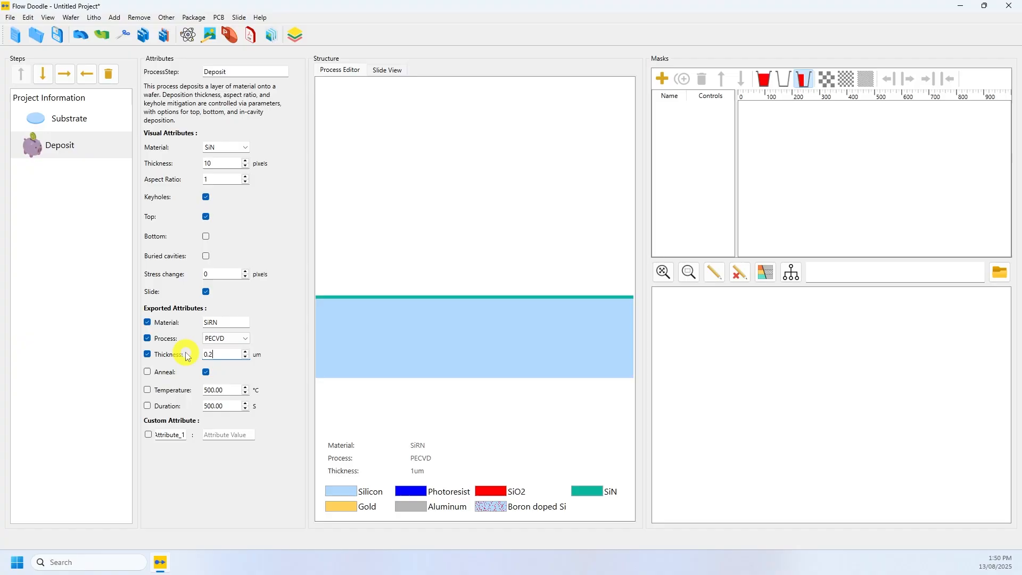
text(0.2)
key(Return)
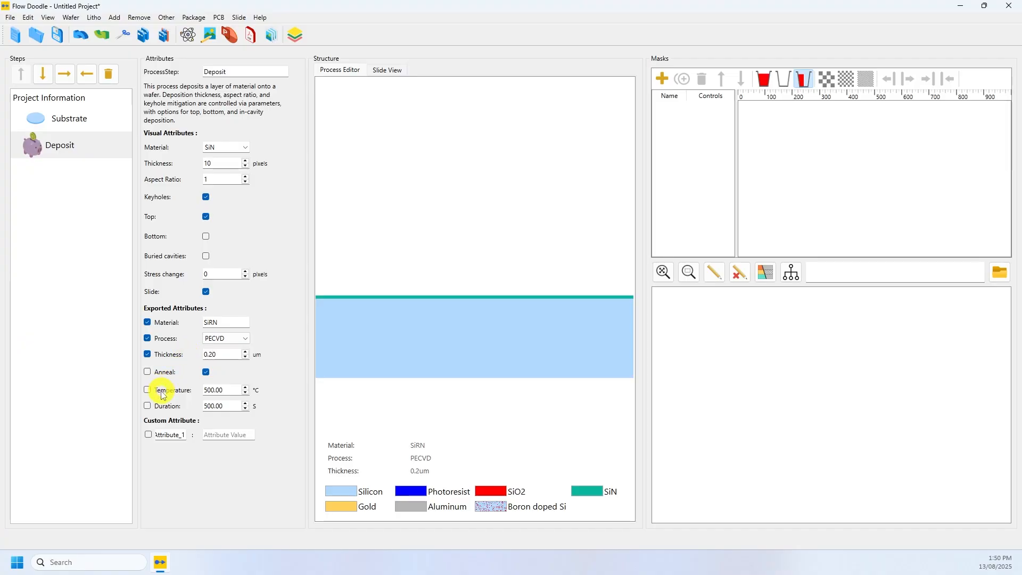
Step: Add a custom attribute named Refractive index with the value 2.2 to the deposit step
click(148, 434)
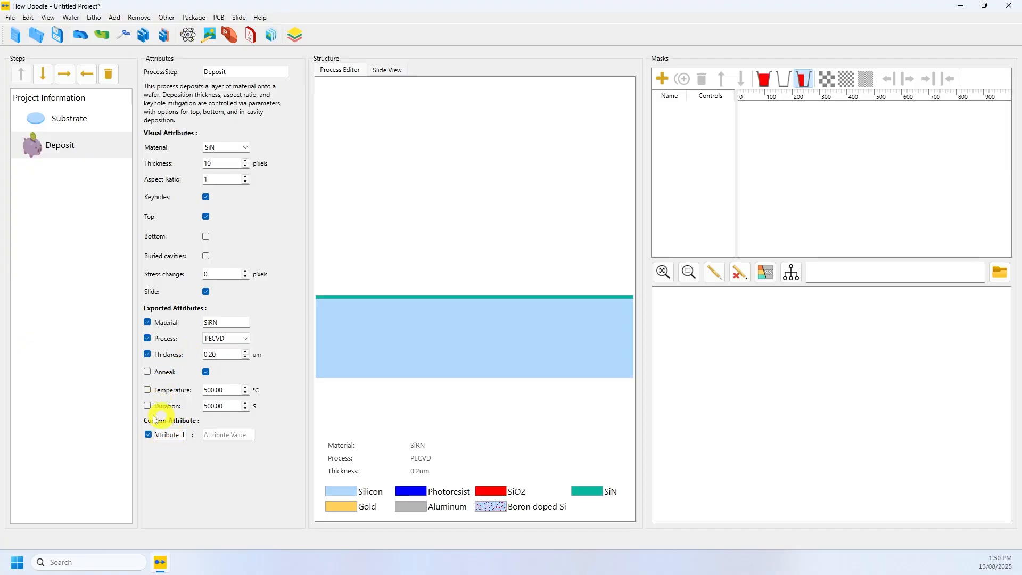
double_click(171, 435)
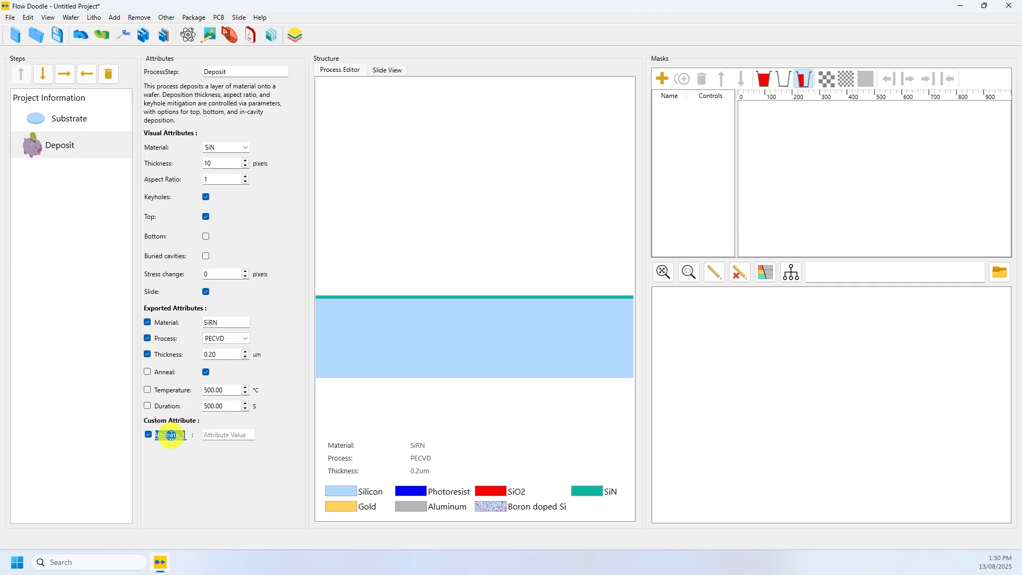
text(Ref)
click(231, 436)
text(2.2)
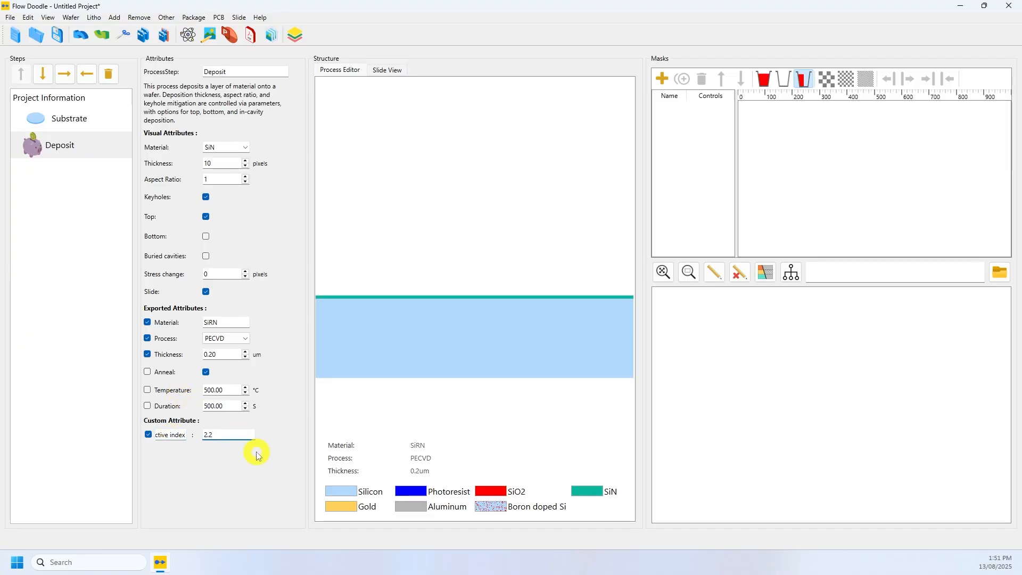
key(Return)
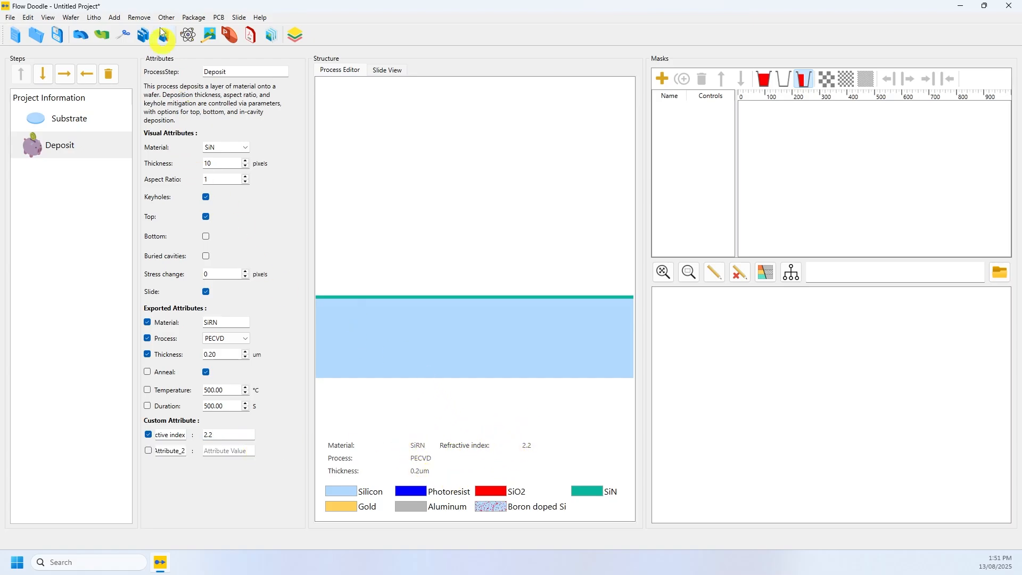
Step: Add an Apply resist process step on top of the deposited SiN layer
click(95, 18)
click(106, 38)
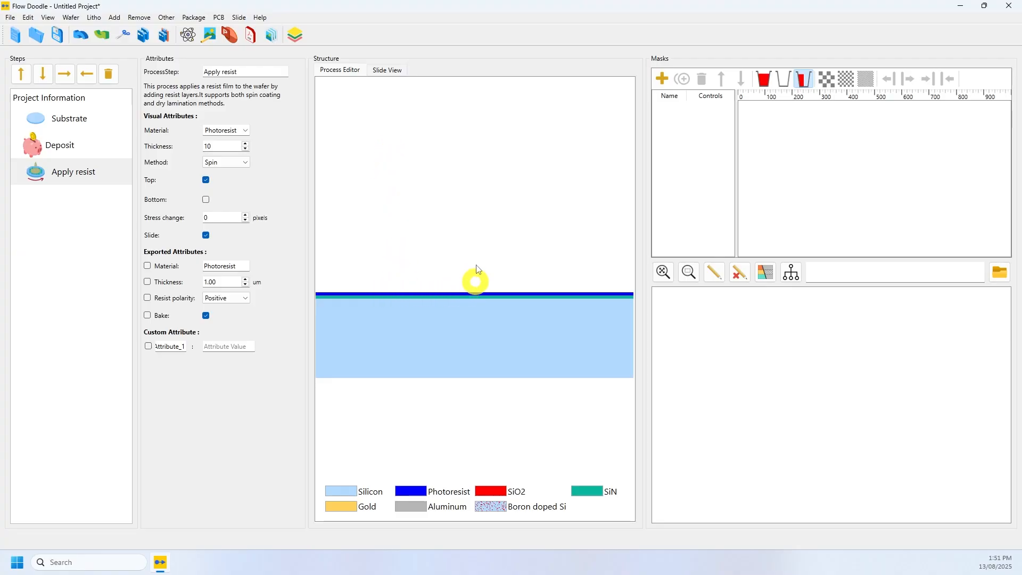
Step: Add a mask named SiN openning and widen its name column to fit the name
click(662, 78)
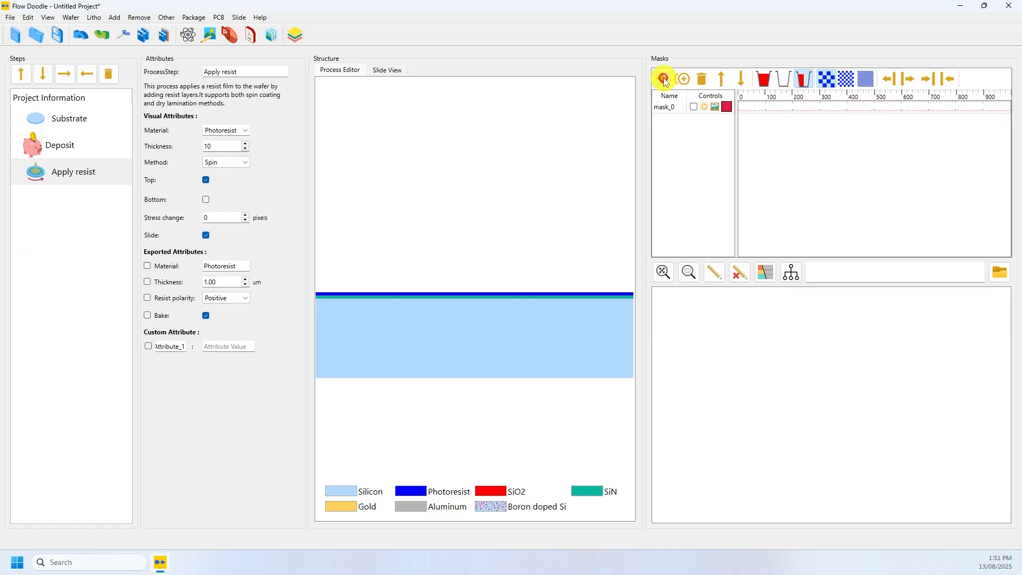
click(676, 107)
click(677, 107)
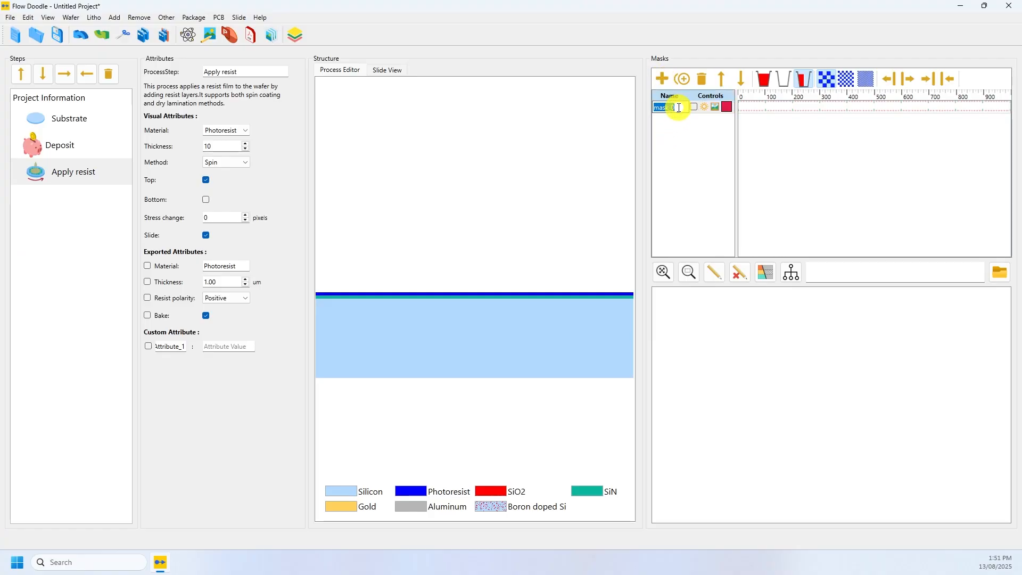
text(SiN openning)
key(Return)
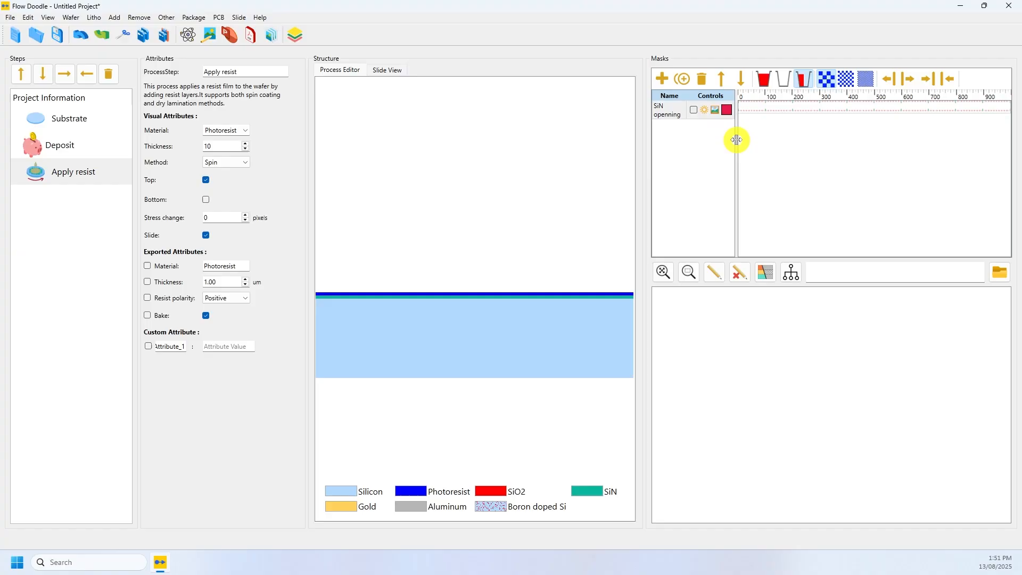
drag(736, 139, 760, 138)
Step: Draw a filled region on the SiN openning mask from about 300 to 700
click(765, 78)
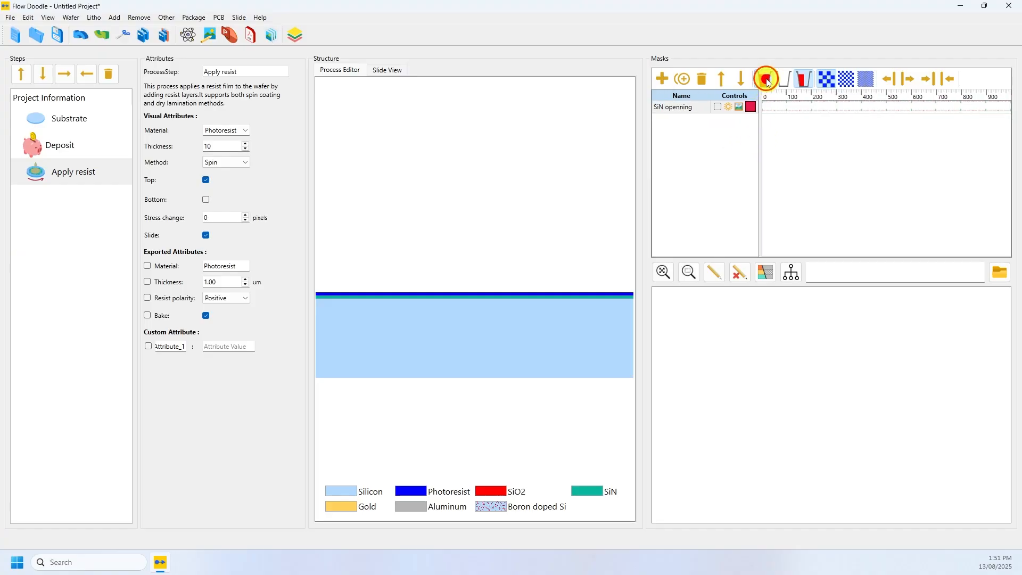
click(805, 79)
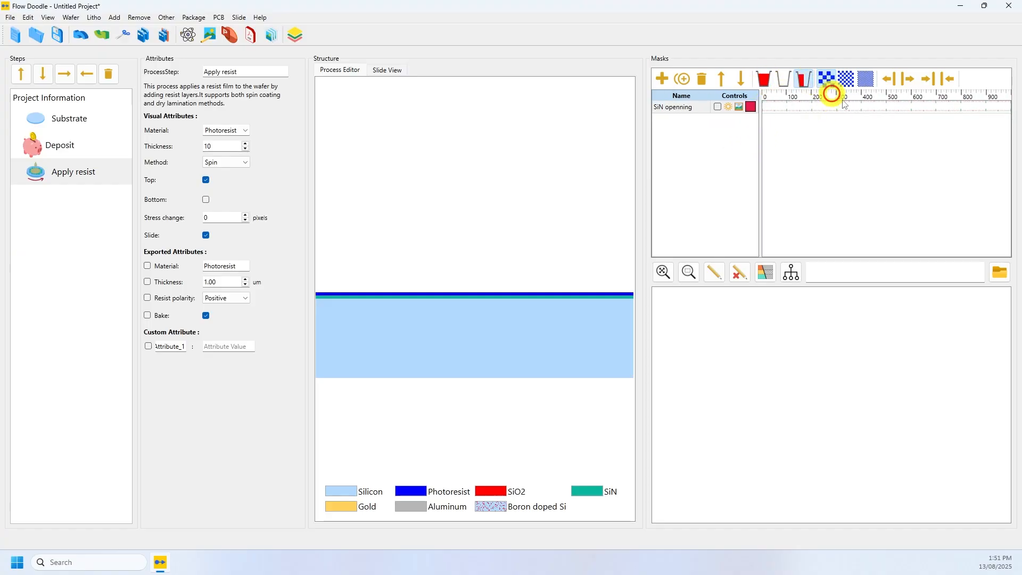
drag(838, 106, 935, 106)
Step: Add a Mask + Develop process step that uses the SiN openning mask on the photoresist
click(93, 17)
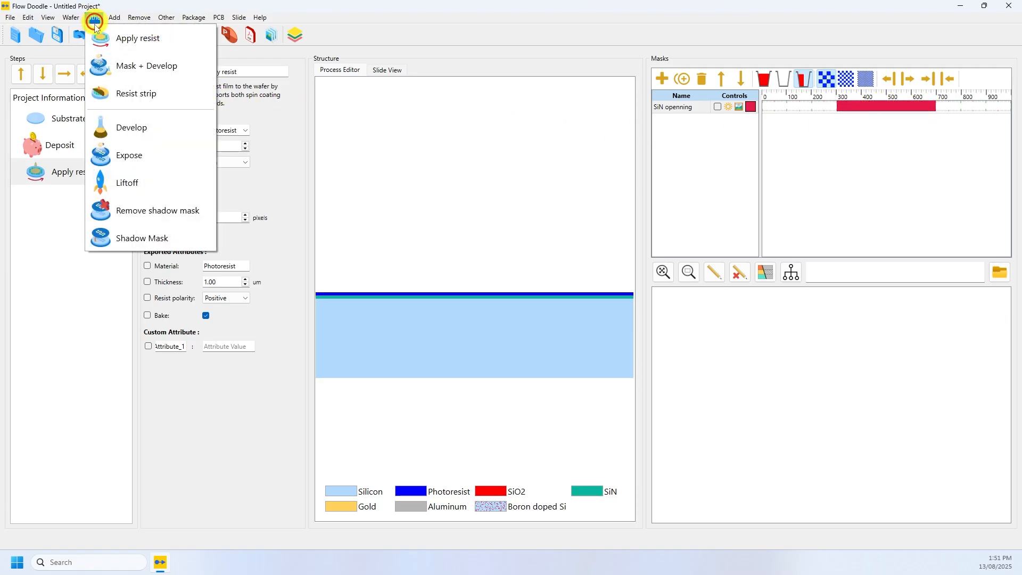
click(103, 67)
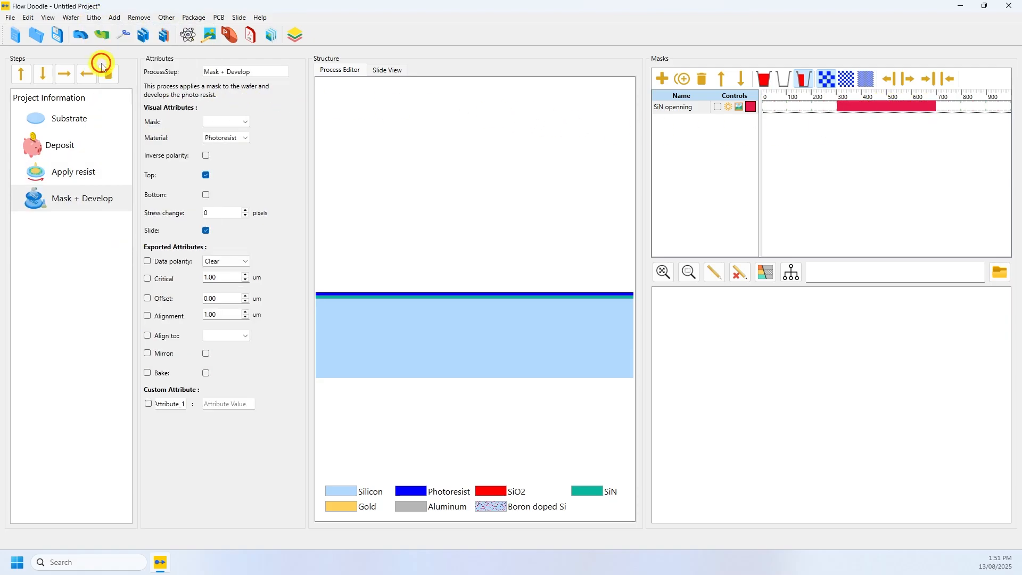
click(245, 122)
click(224, 135)
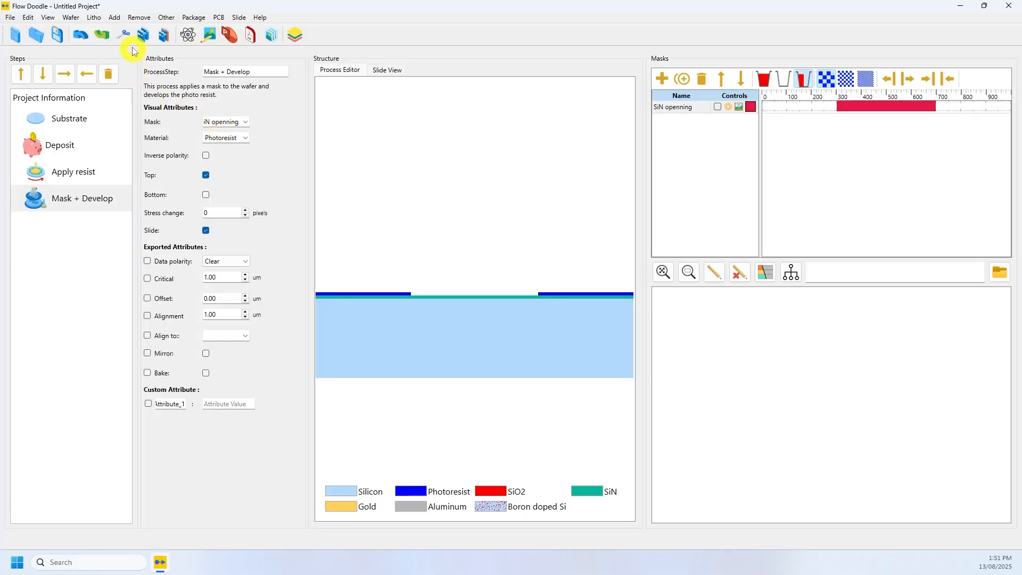
Step: Add an RIE/DRIE etch step with the SiN preset and a depth of 20 pixels
click(139, 17)
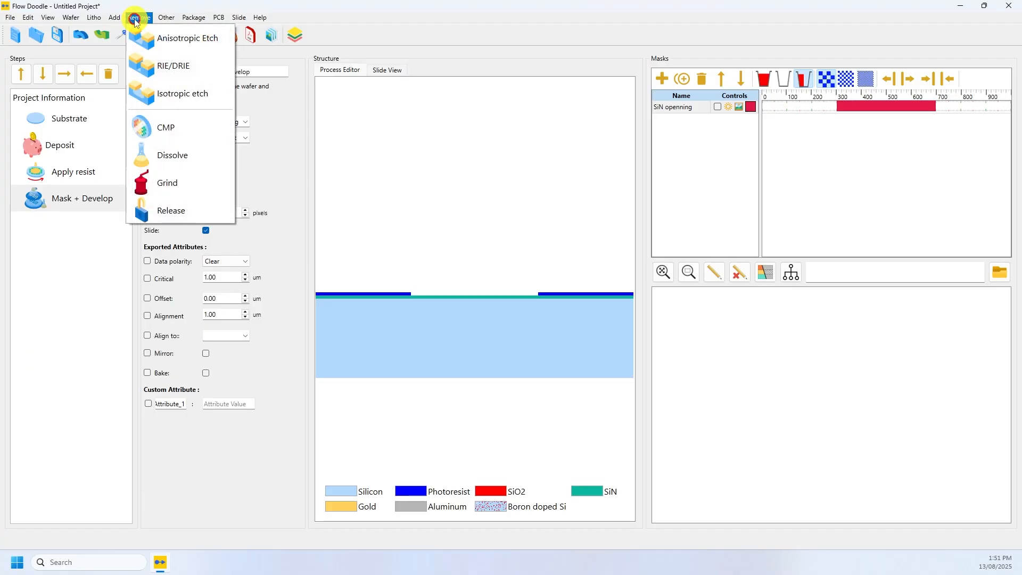
click(145, 71)
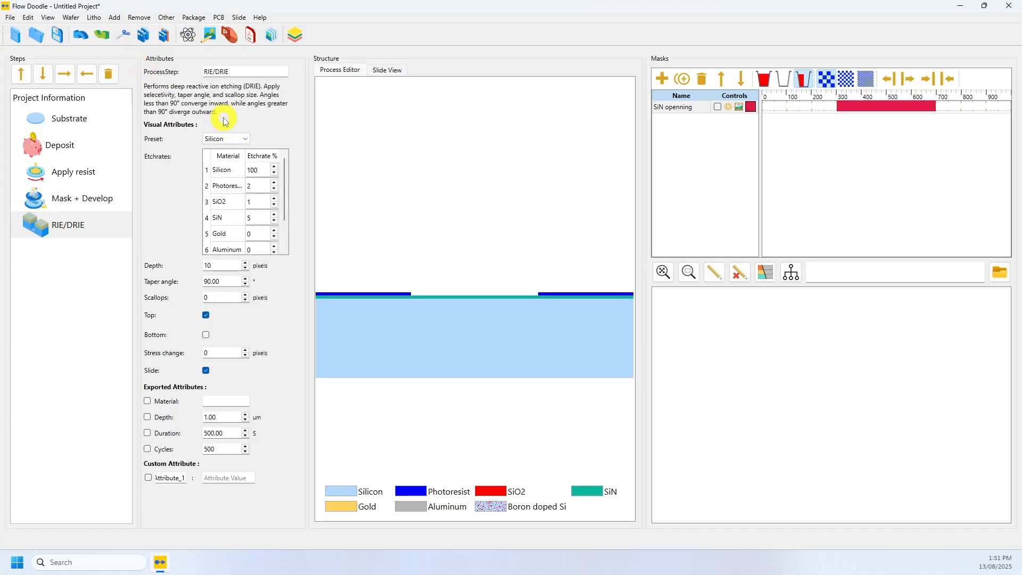
click(242, 139)
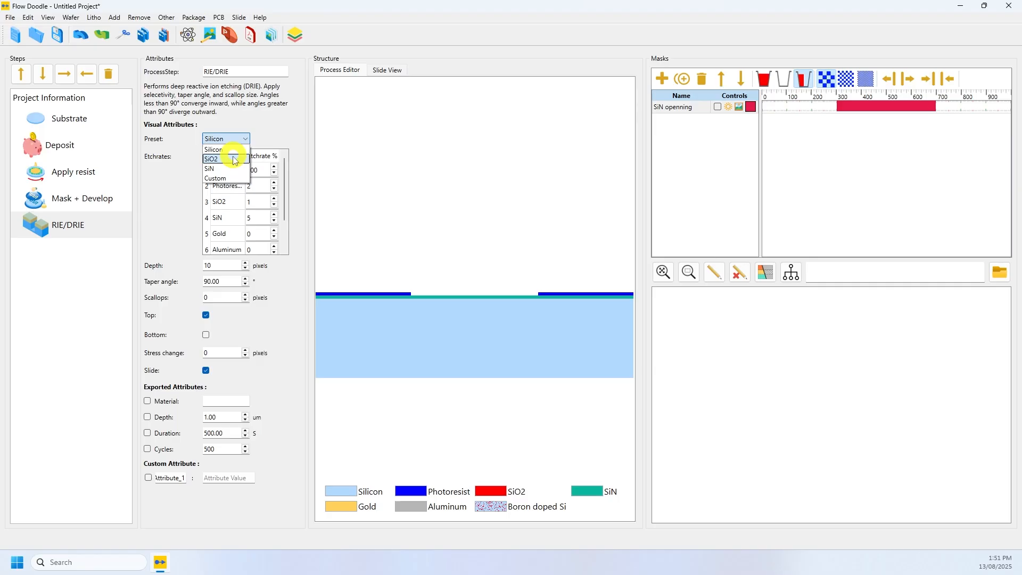
click(224, 168)
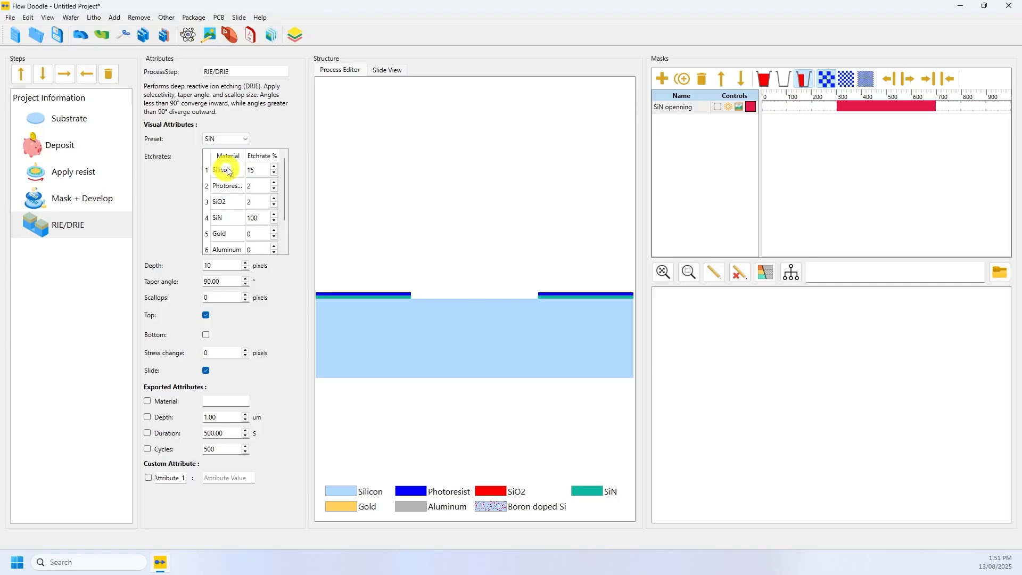
drag(213, 266, 195, 266)
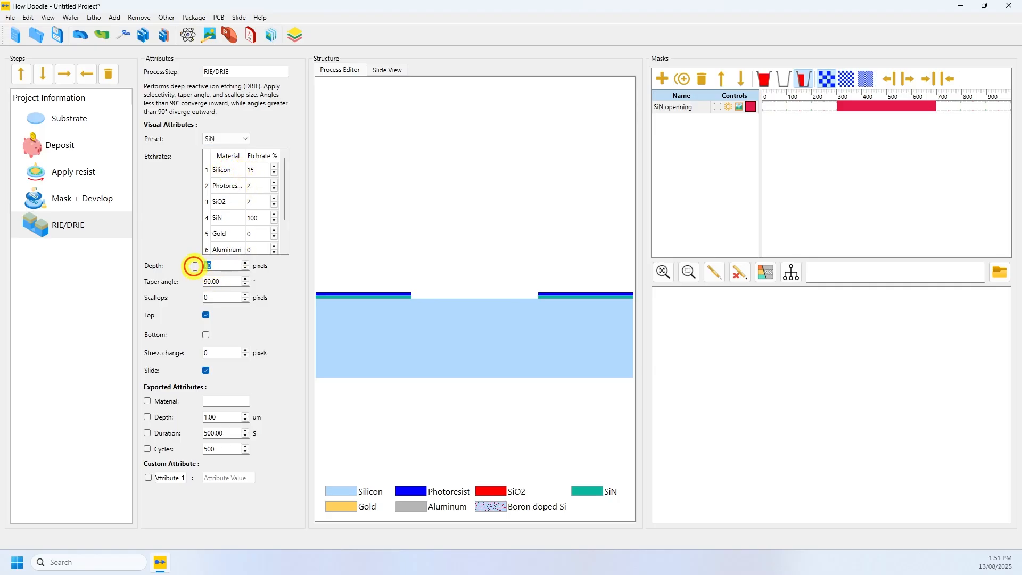
key(Return)
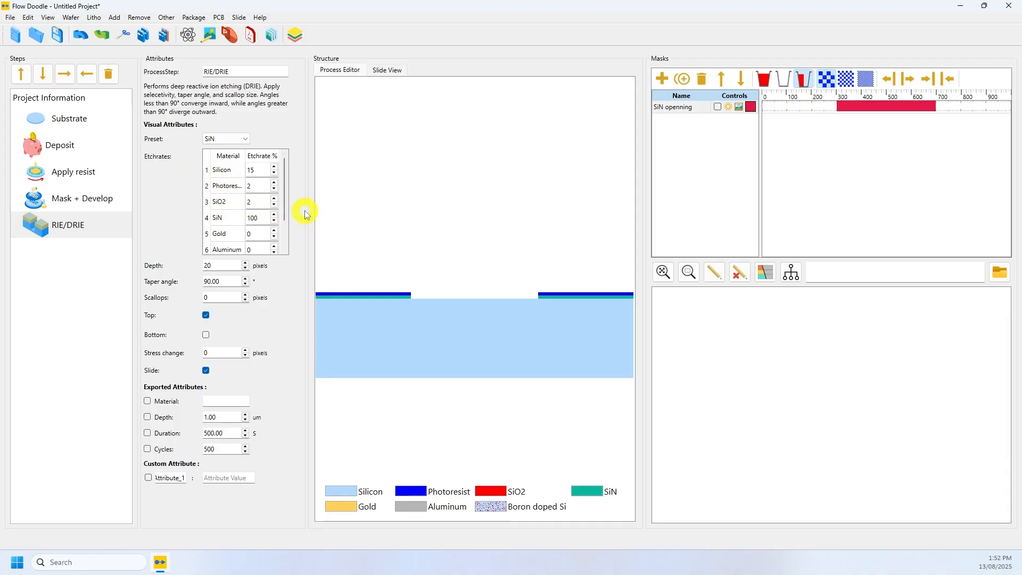
Step: Try a photoresist etch rate of 52% in the RIE/DRIE step
click(273, 183)
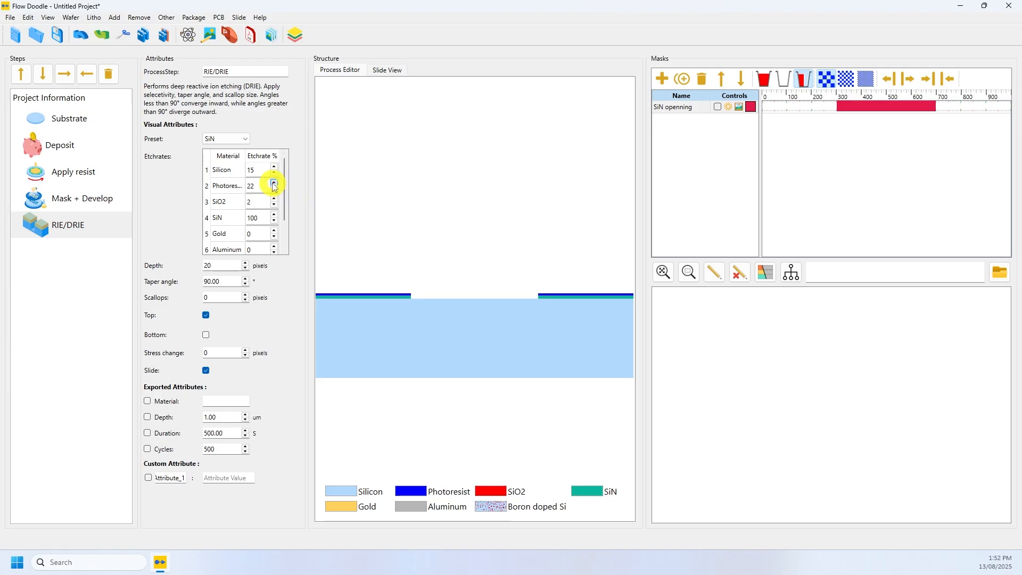
click(273, 183)
click(274, 183)
click(273, 183)
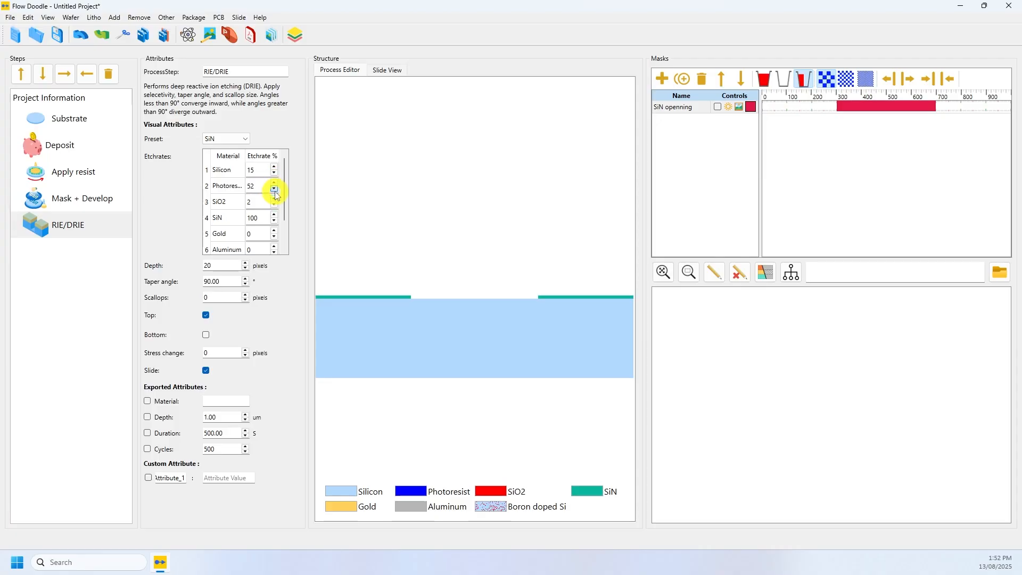
Step: Reduce the photoresist etch rate of the RIE/DRIE step to 12%
click(274, 189)
click(274, 189)
click(273, 189)
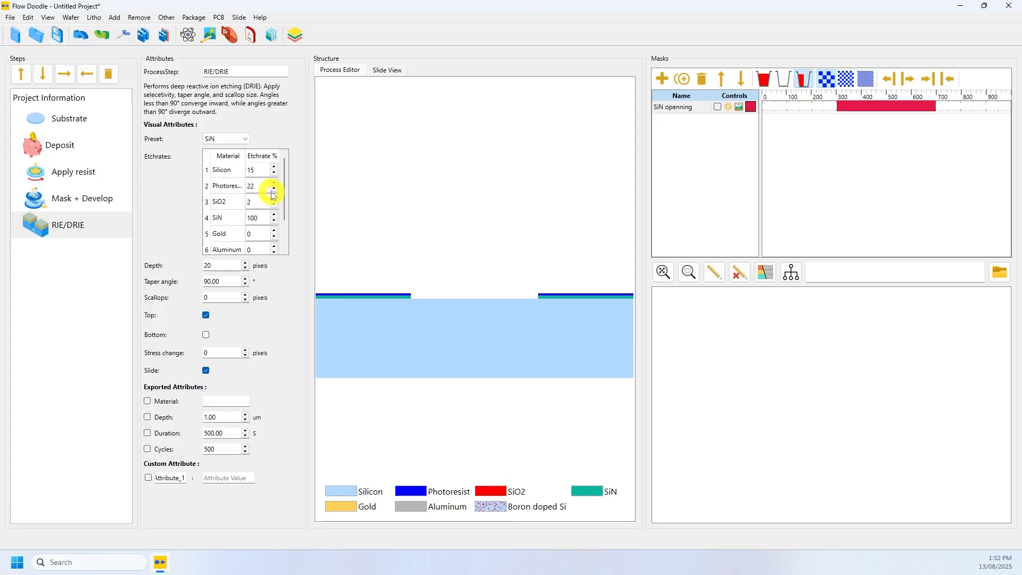
click(274, 189)
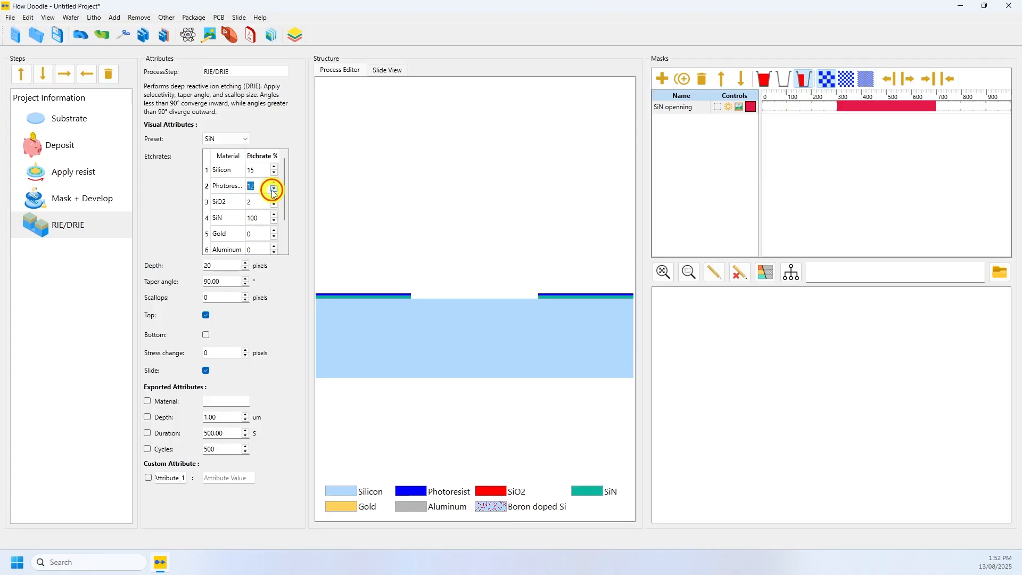
Step: Add an Ion implantation step into the silicon with Boron doped Si as the dopant
click(114, 18)
click(129, 62)
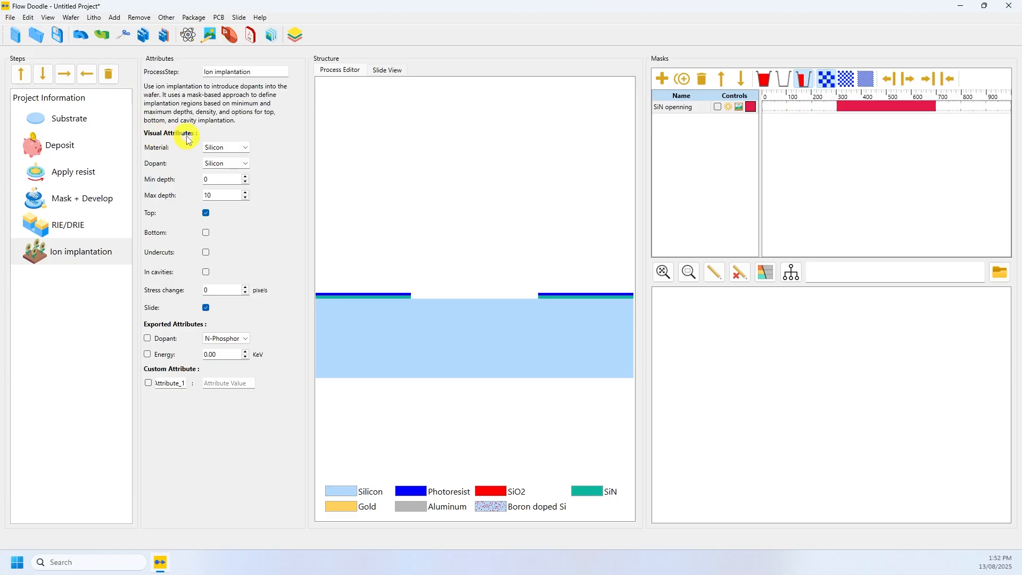
click(246, 163)
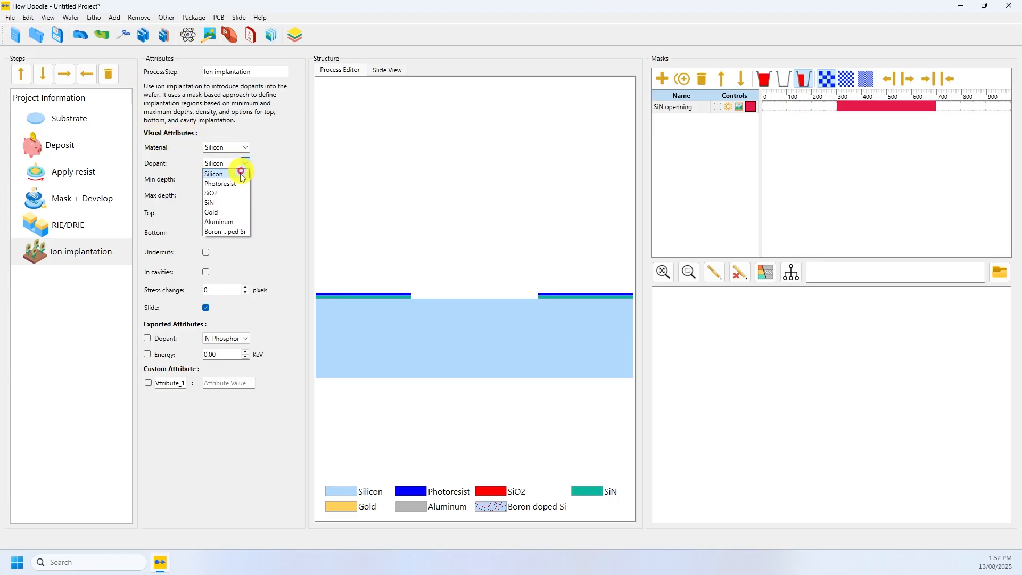
click(215, 229)
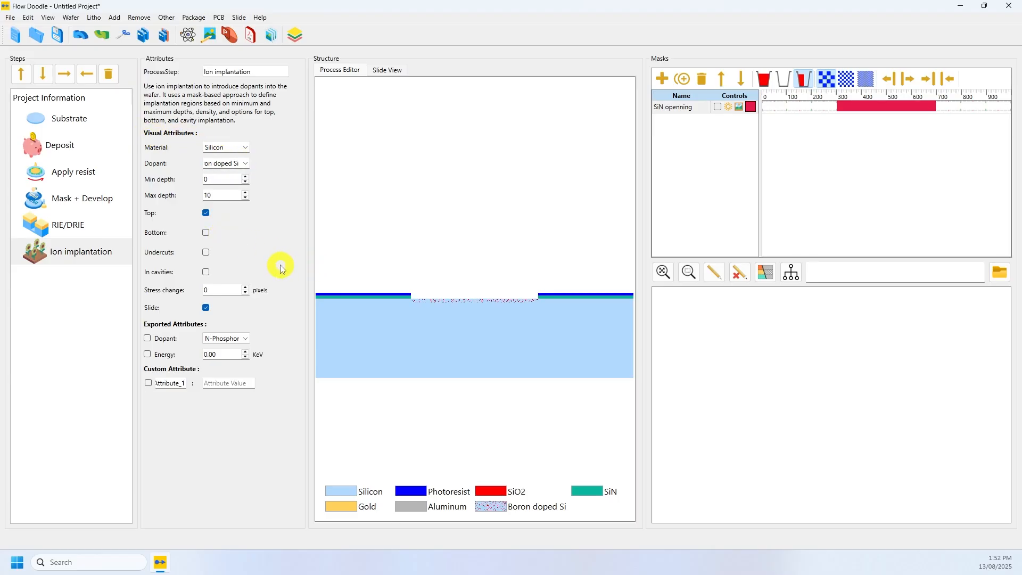
Step: Set the ion implantation's minimum depth to 20 and its maximum depth to 50
drag(226, 180, 191, 199)
text(020)
click(262, 260)
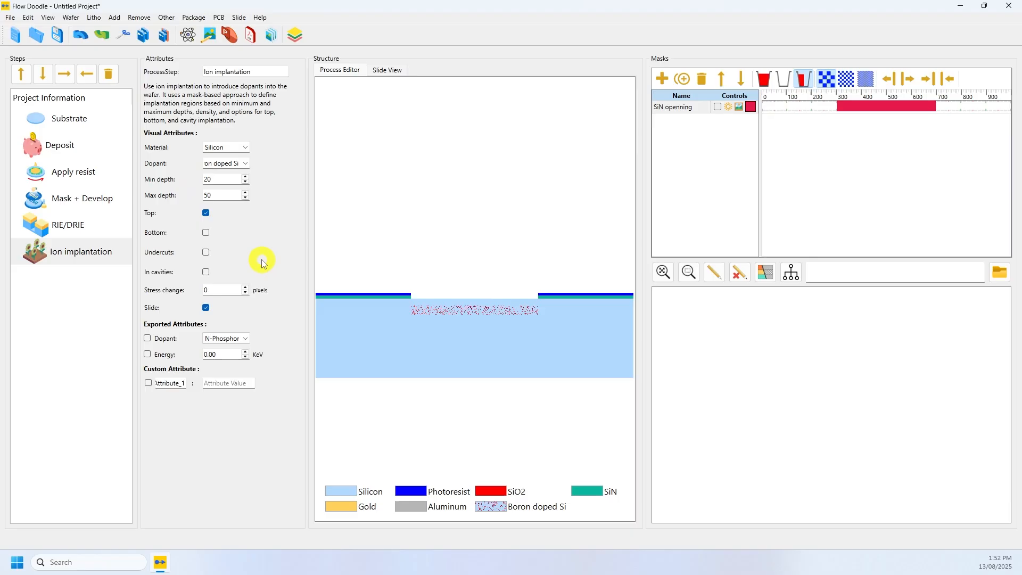
Step: Try the ion implantation on the wafer's bottom side, with the top side switched off and back on
click(206, 234)
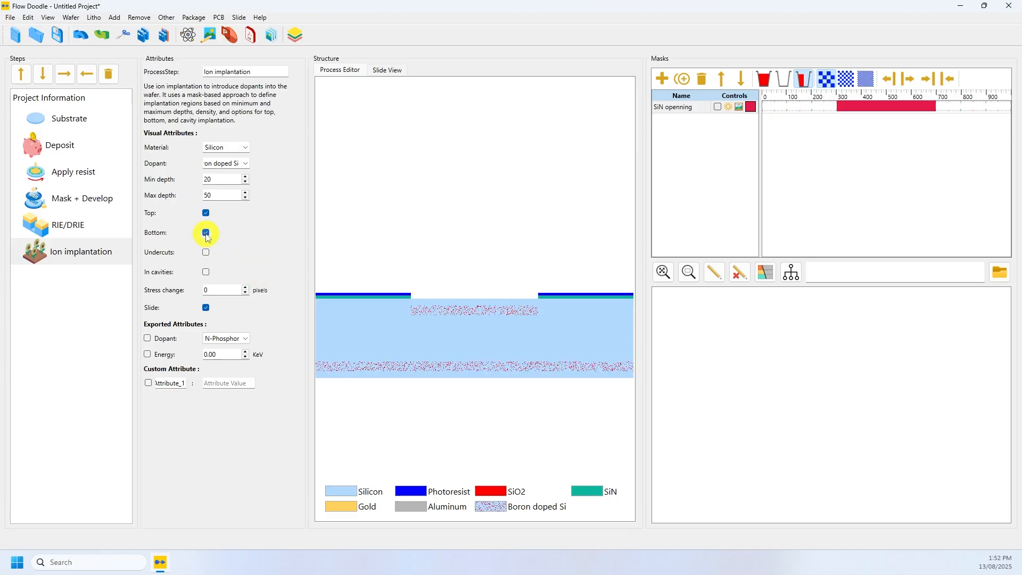
click(205, 212)
click(205, 212)
click(206, 233)
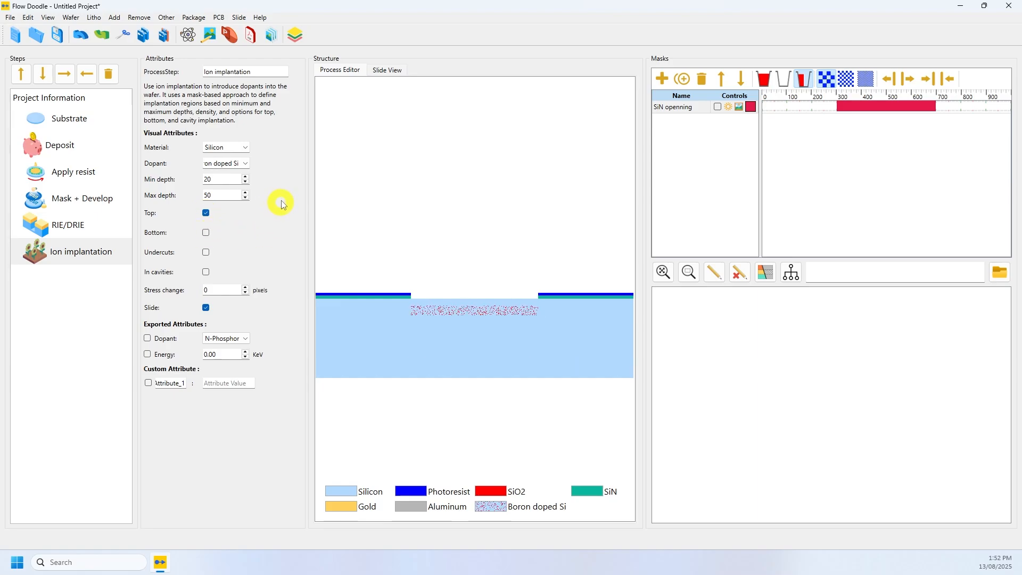
Step: Add a Resist strip step that removes the photoresist from the wafer's top side
click(95, 19)
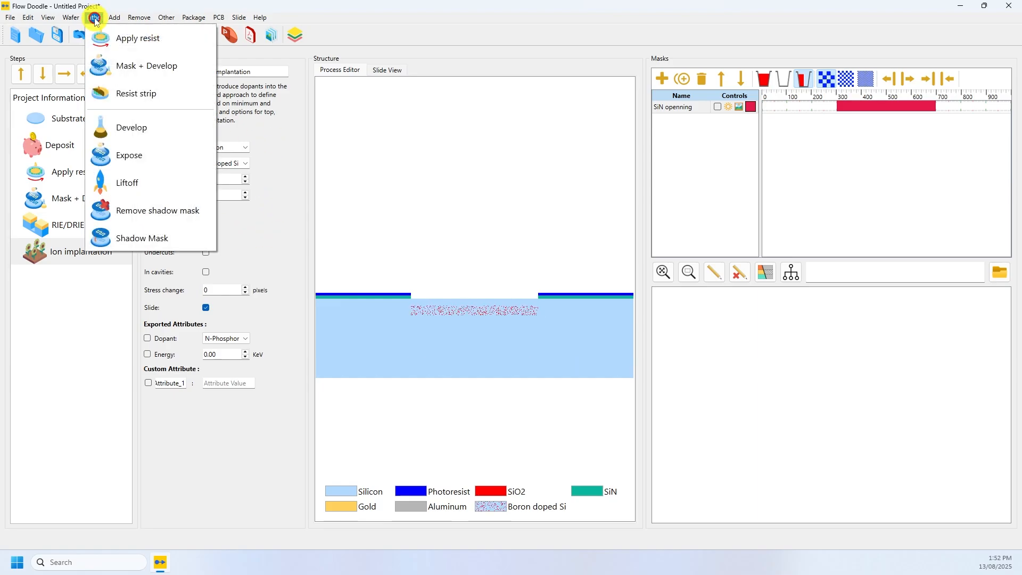
click(108, 93)
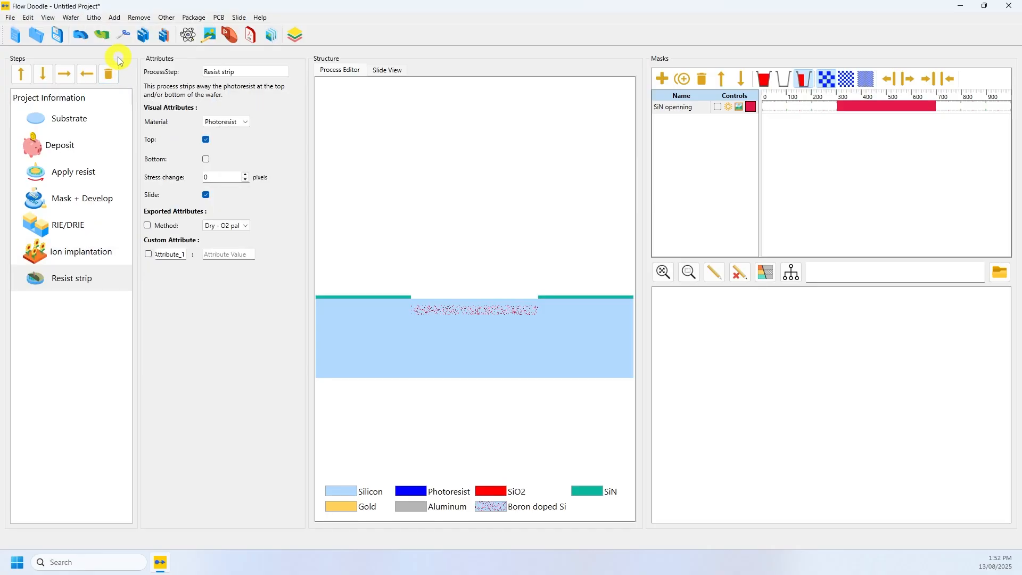
Step: Add a Thermal oxidation step with a thickness of 20 pixels and apply it to the wafer's bottom side as well
click(116, 19)
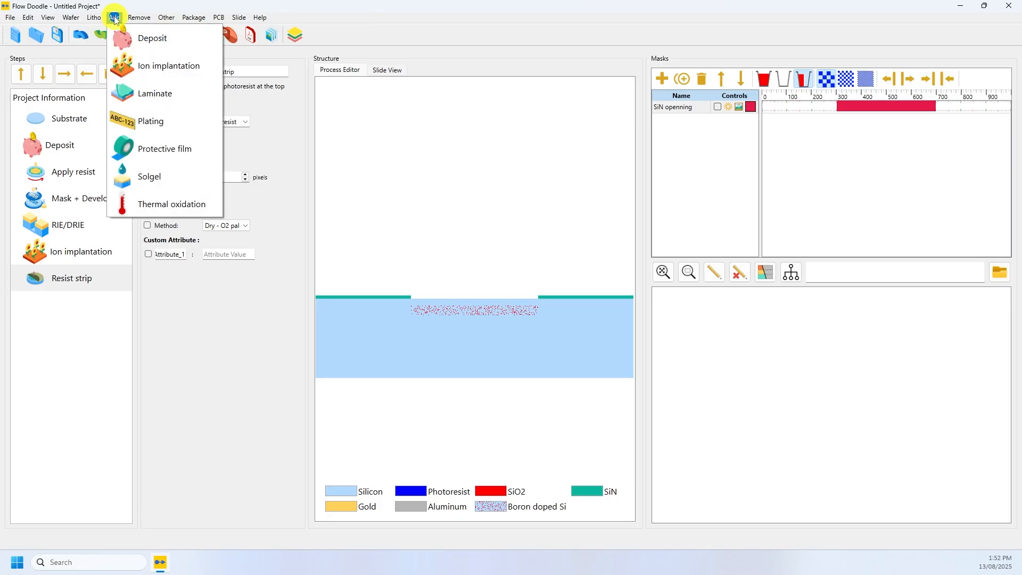
click(163, 207)
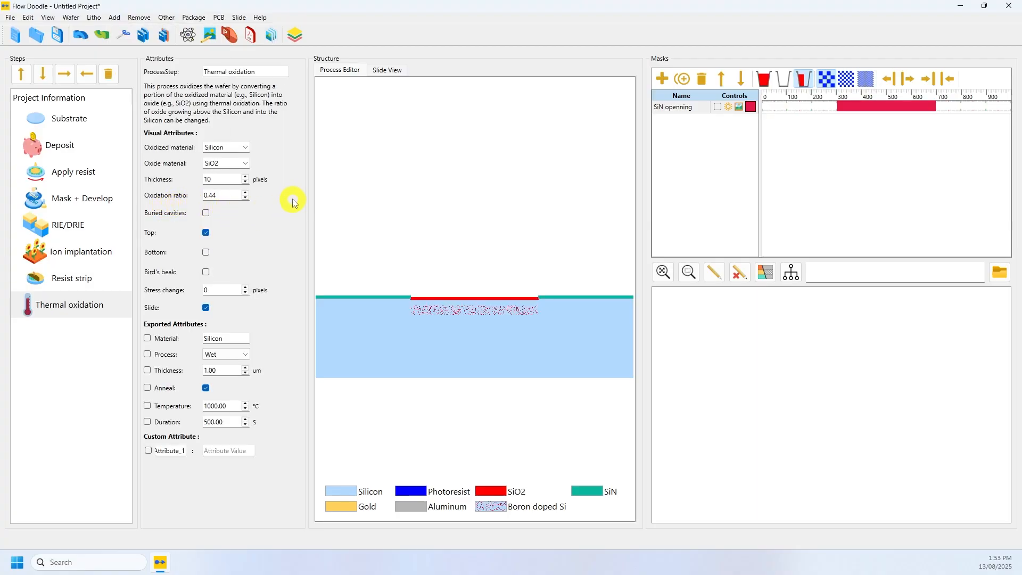
click(245, 177)
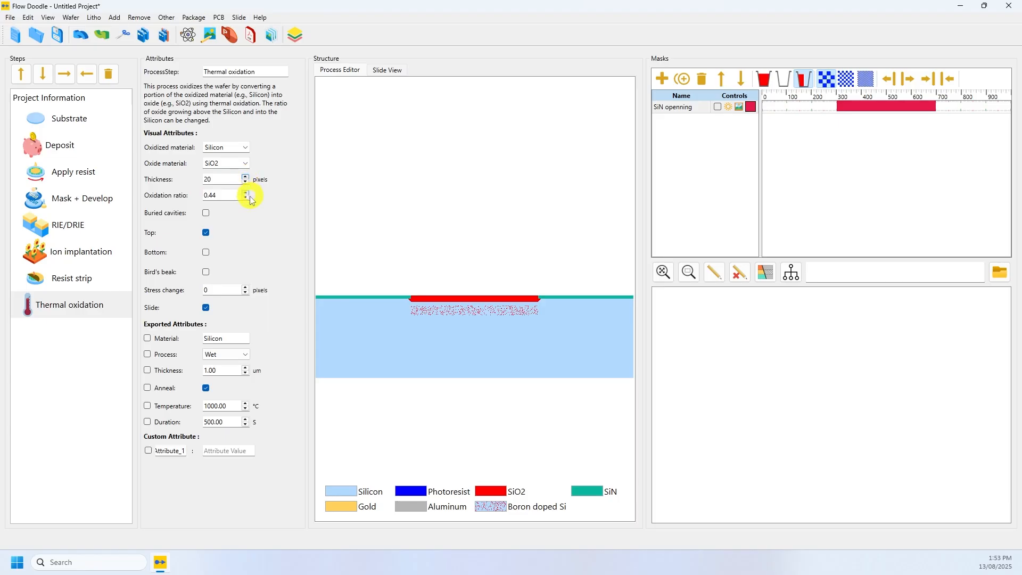
click(206, 253)
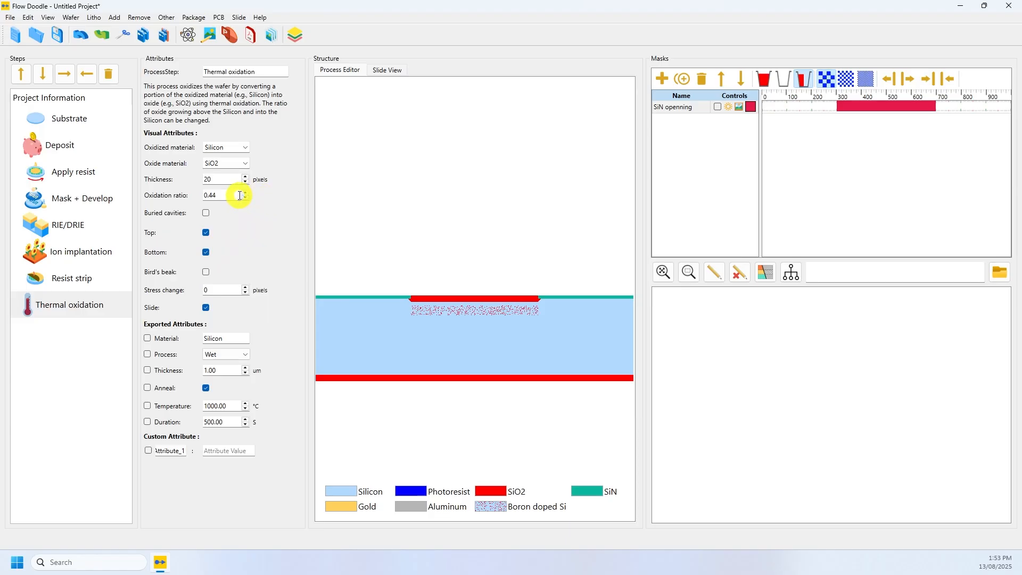
Step: Try oxidation ratios of 0.9 and 1 for the thermal oxidation step
drag(230, 195, 187, 198)
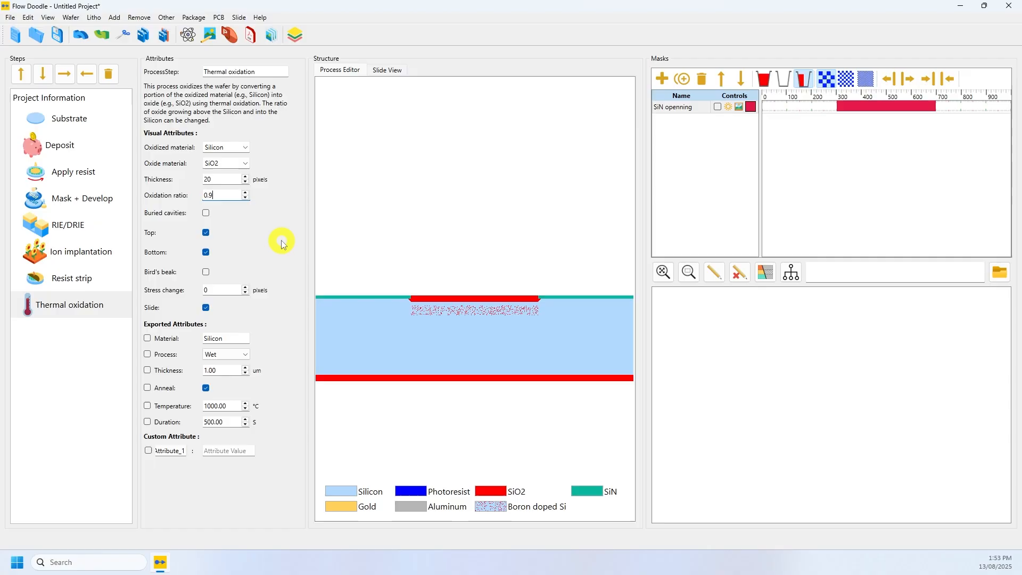
key(Return)
drag(228, 196, 187, 198)
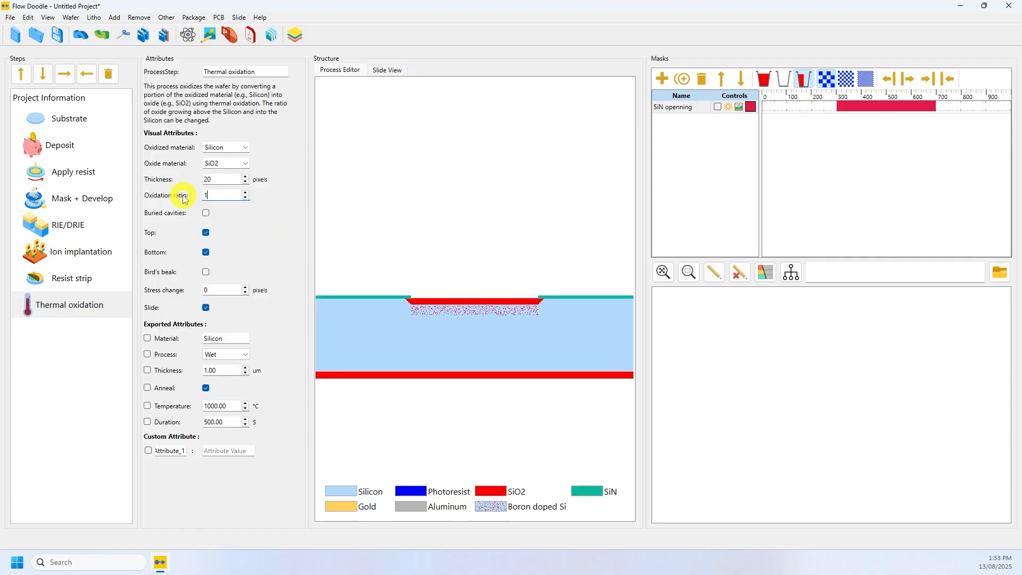
text(1)
key(Return)
drag(234, 195, 198, 197)
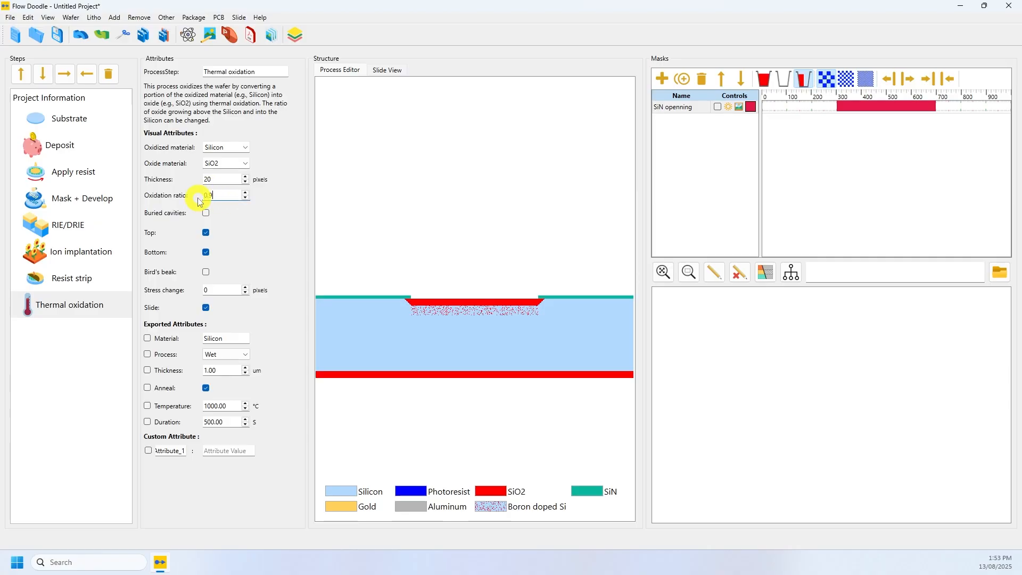
text(0.9)
key(Return)
Step: Set the oxidation ratio of the thermal oxidation step to 0
drag(234, 195, 178, 194)
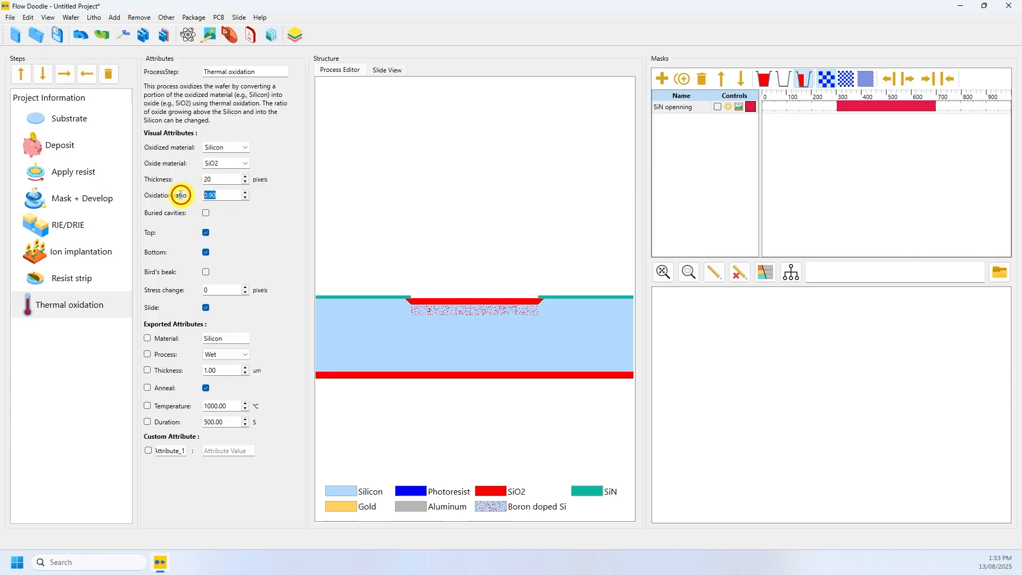
text(0)
key(Return)
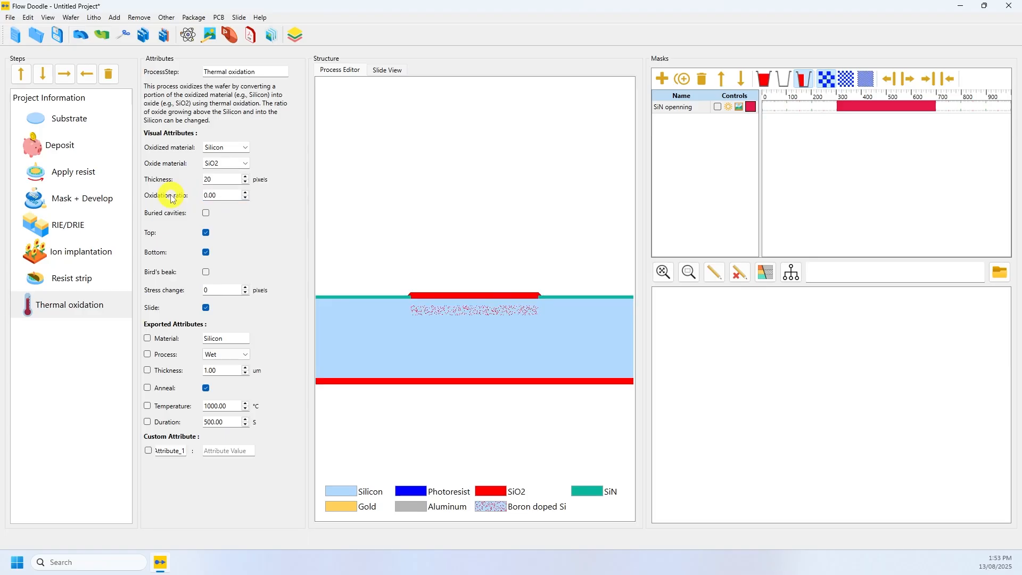
Step: Set the thermal oxidation step's oxidation ratio to 0.44 and enable its bird's beak option
drag(234, 195, 185, 195)
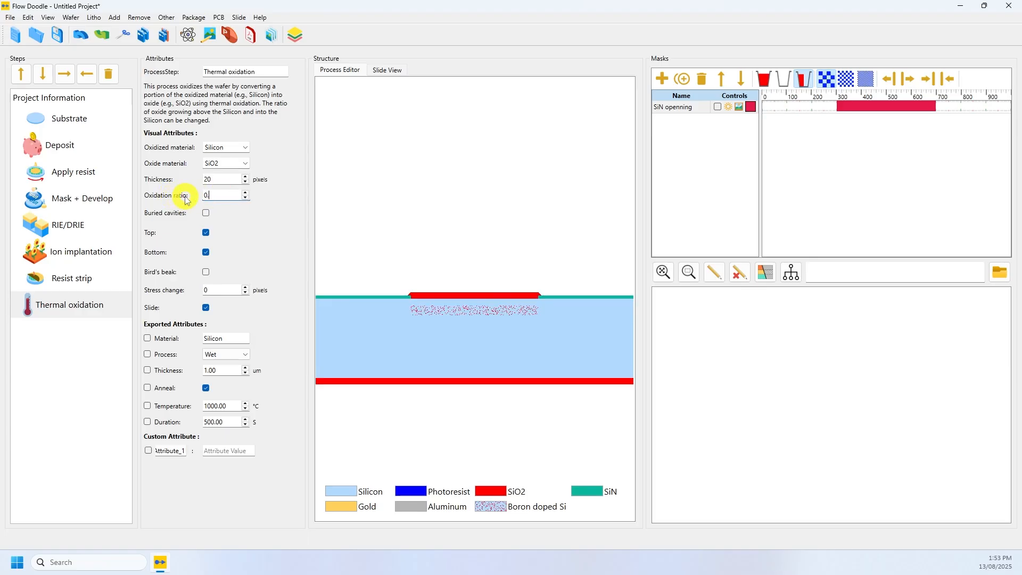
key(Return)
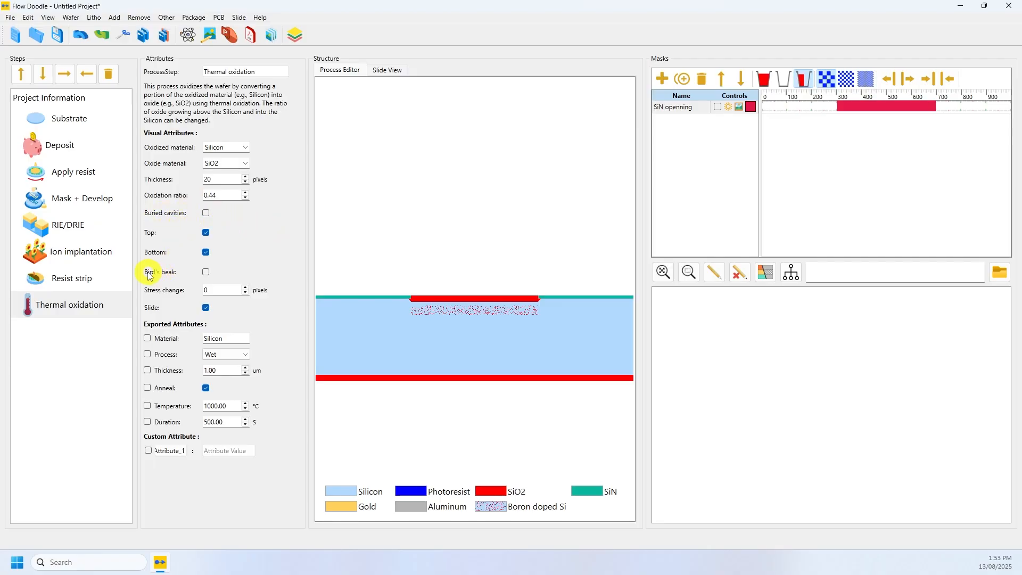
click(206, 272)
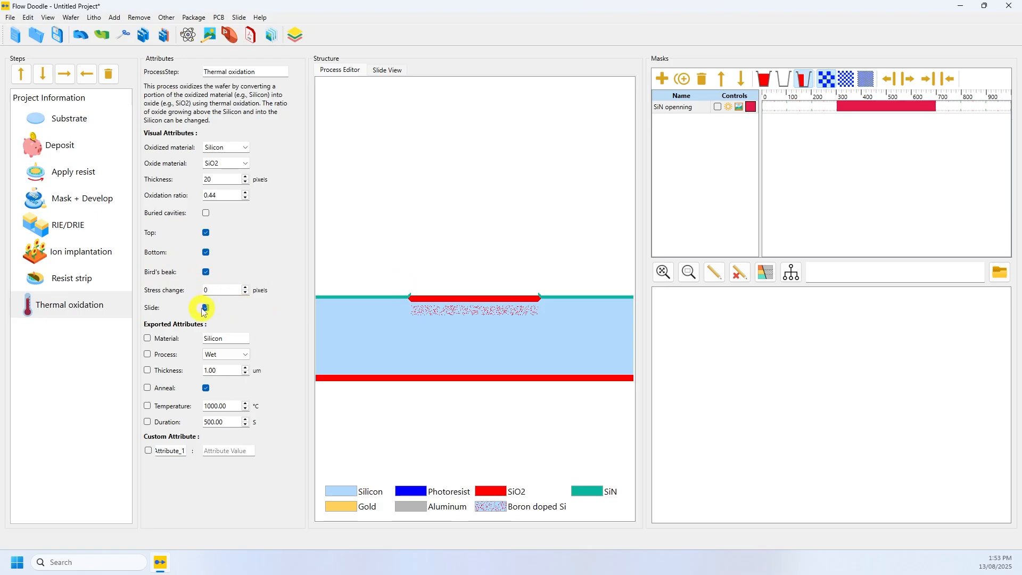
click(206, 273)
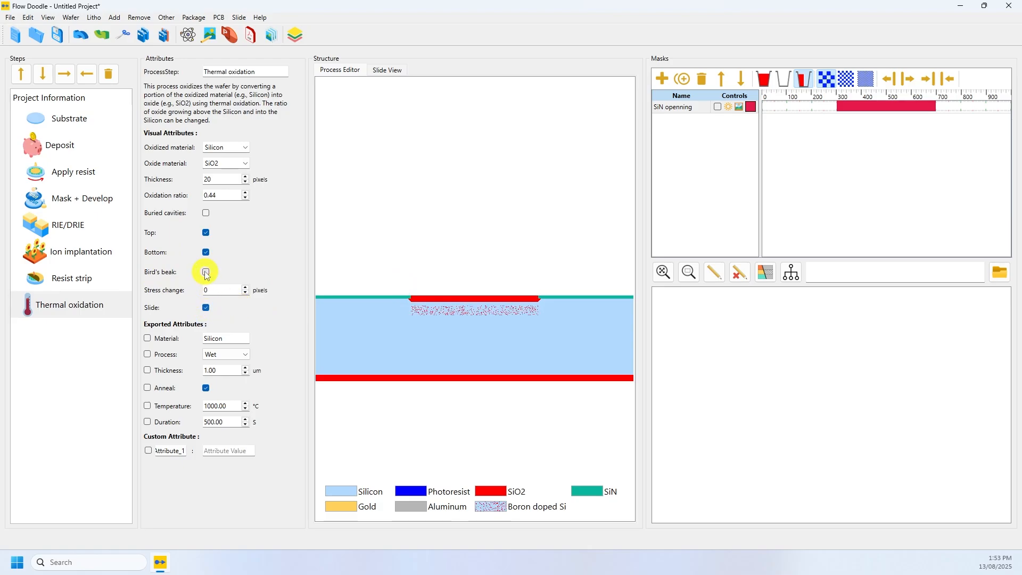
click(206, 273)
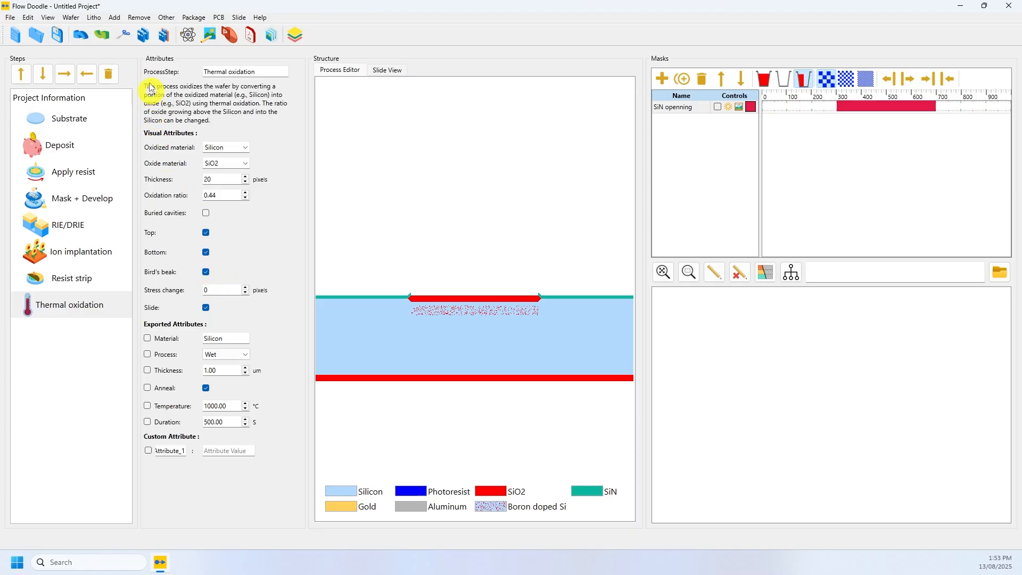
Step: Add an Apply resist step that spins photoresist 10 thick onto the wafer's top side
click(116, 18)
mouse_move(94, 17)
click(127, 39)
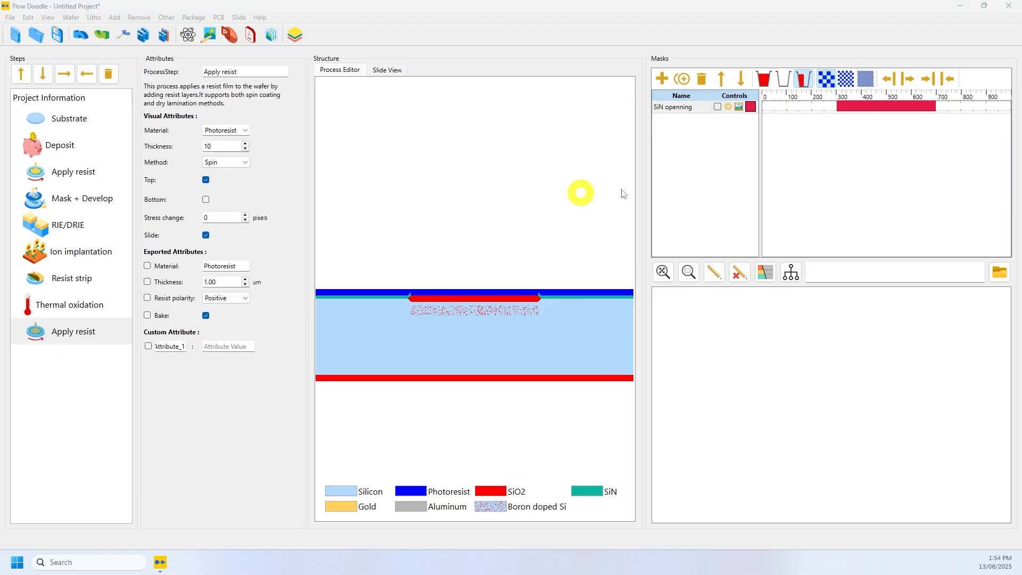
Step: Create a mask named VIA with two regions, from about 100 to 200 and from about 800 to 900
click(663, 78)
click(684, 120)
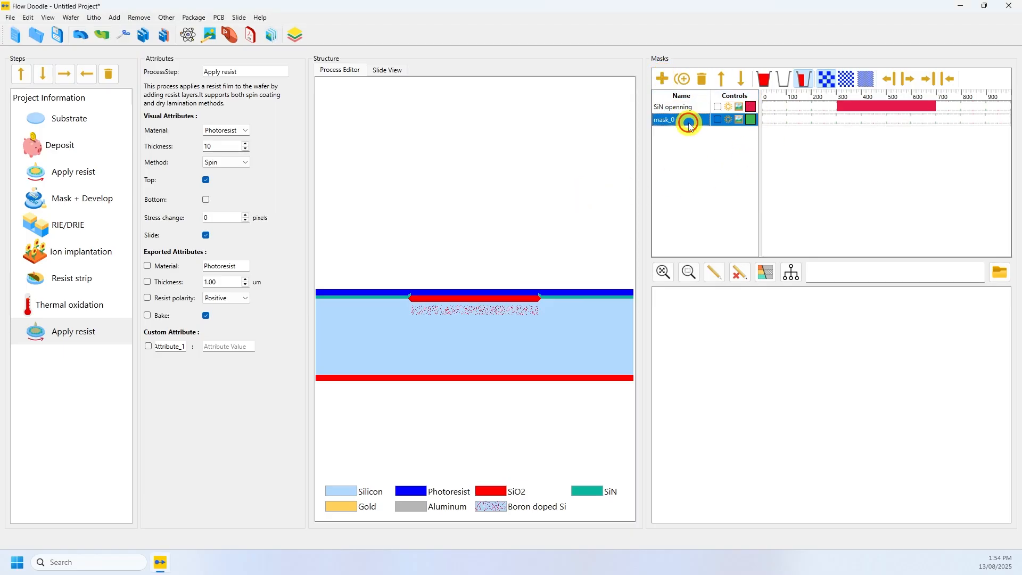
click(684, 121)
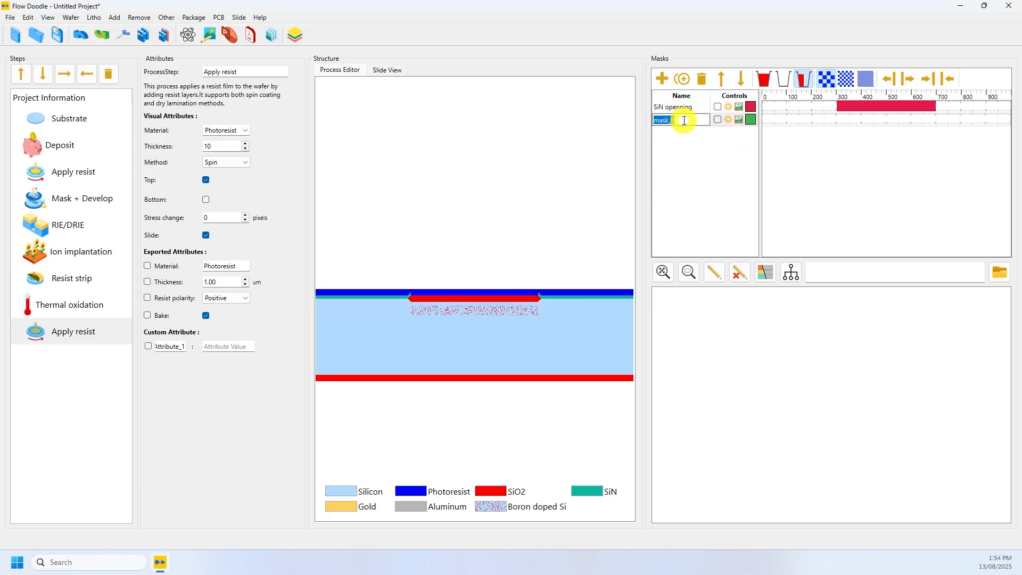
text(VIA)
click(826, 95)
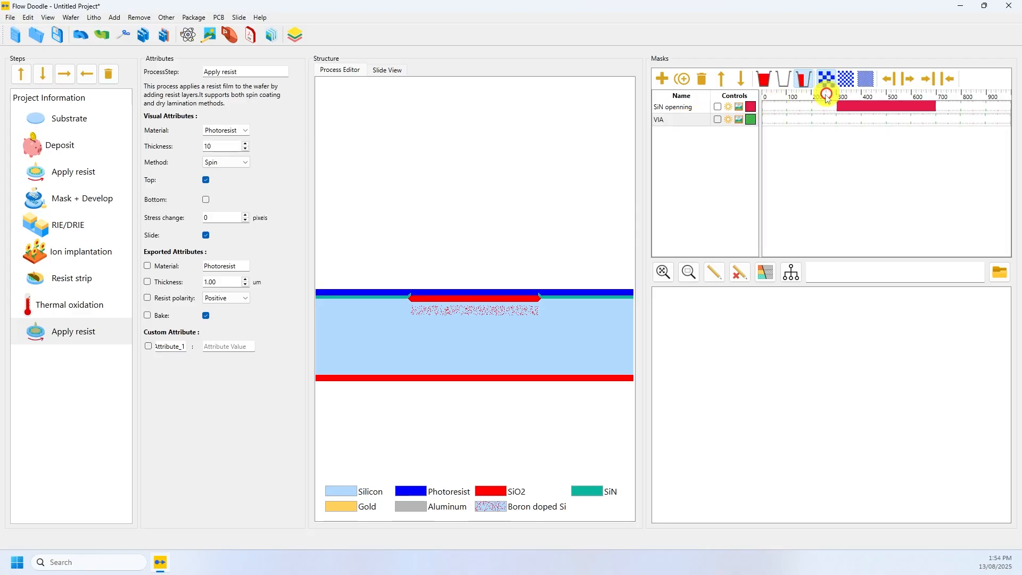
drag(787, 119, 812, 118)
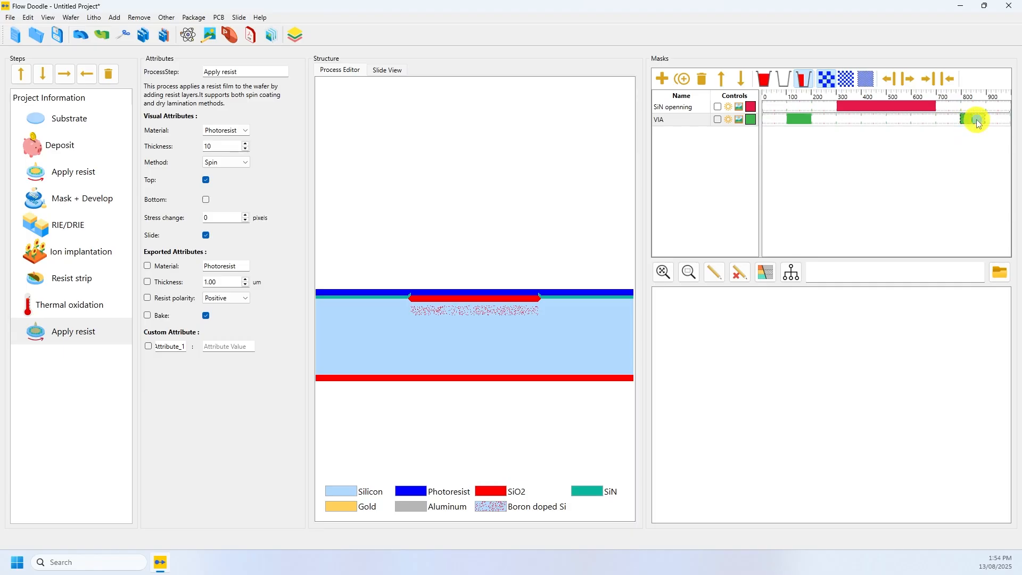
drag(960, 119, 985, 119)
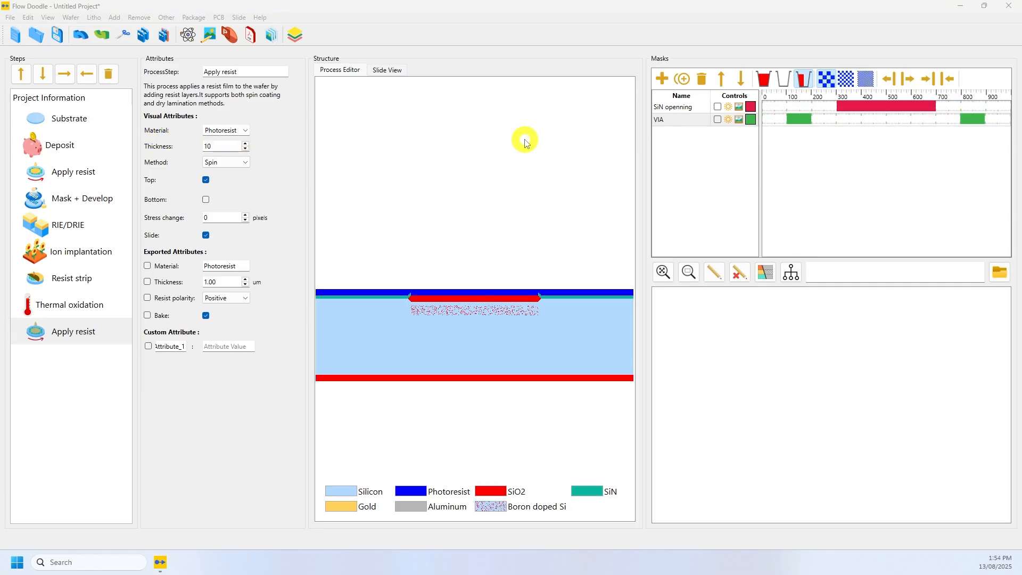
Step: Add a Mask + Develop step that patterns the photoresist with the VIA mask
click(114, 17)
mouse_move(99, 22)
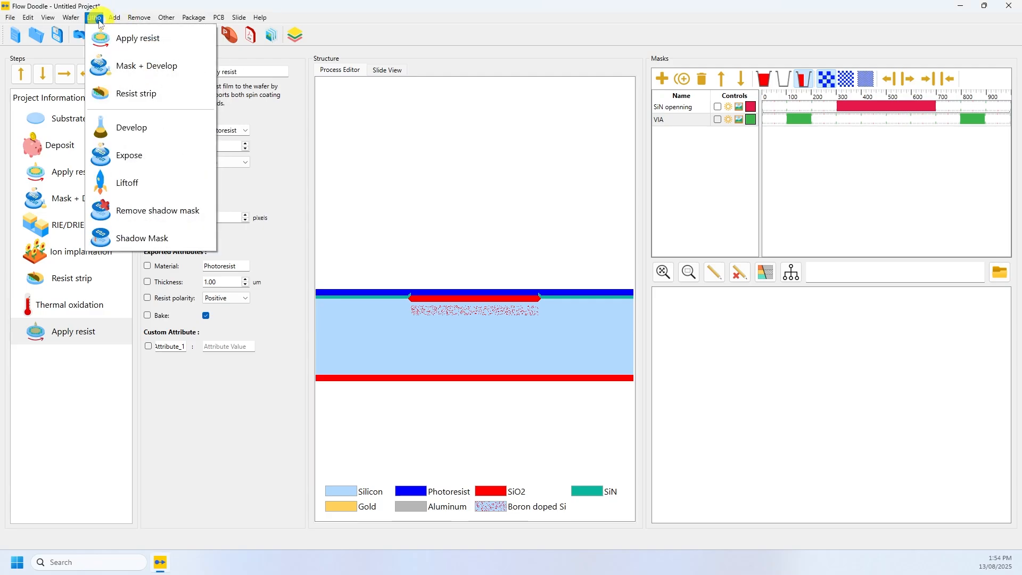
click(101, 65)
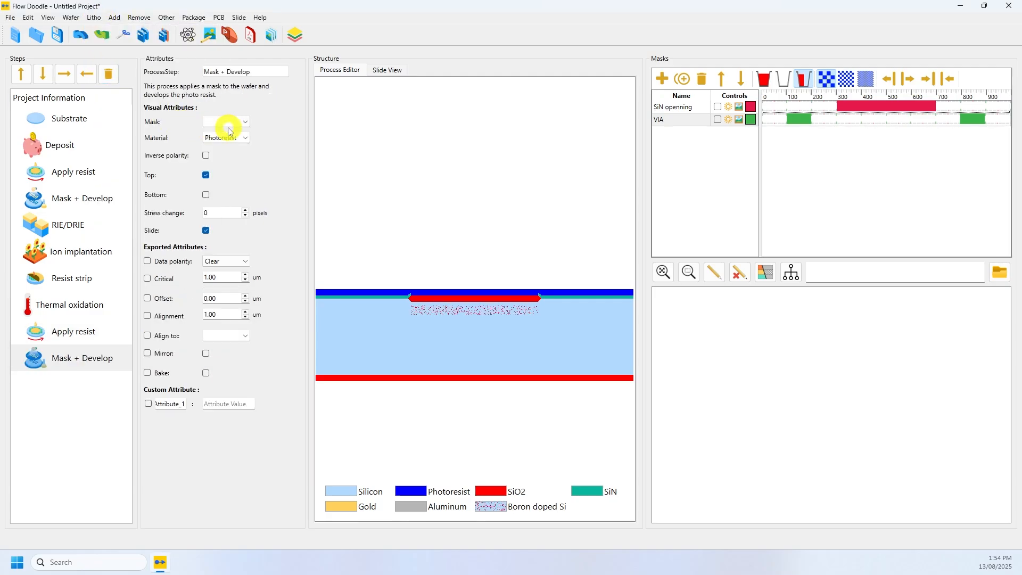
click(244, 122)
click(223, 143)
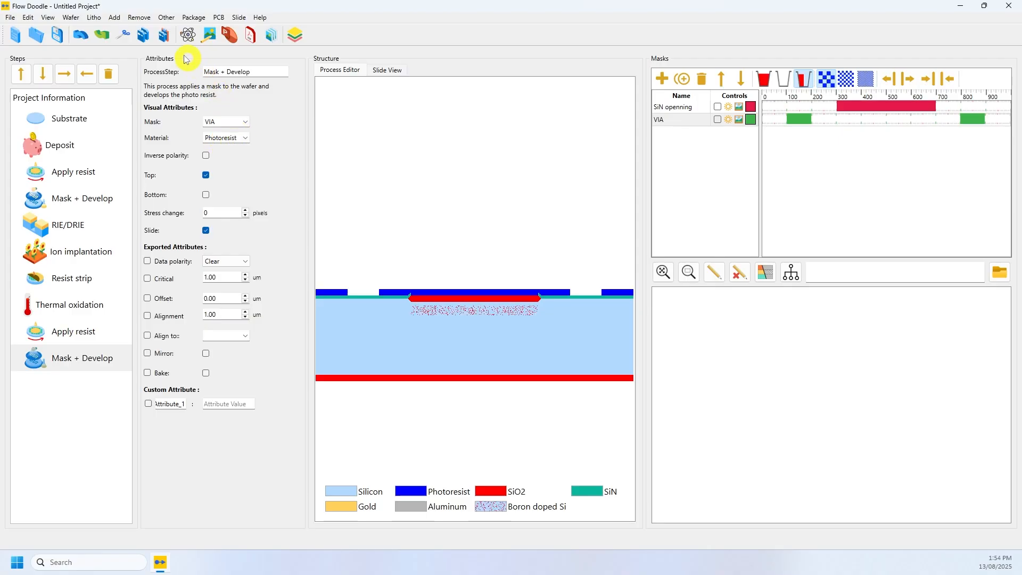
Step: Add an Isotropic etch step that removes SiN from the wafer's top side to a depth of 20 pixels
click(129, 21)
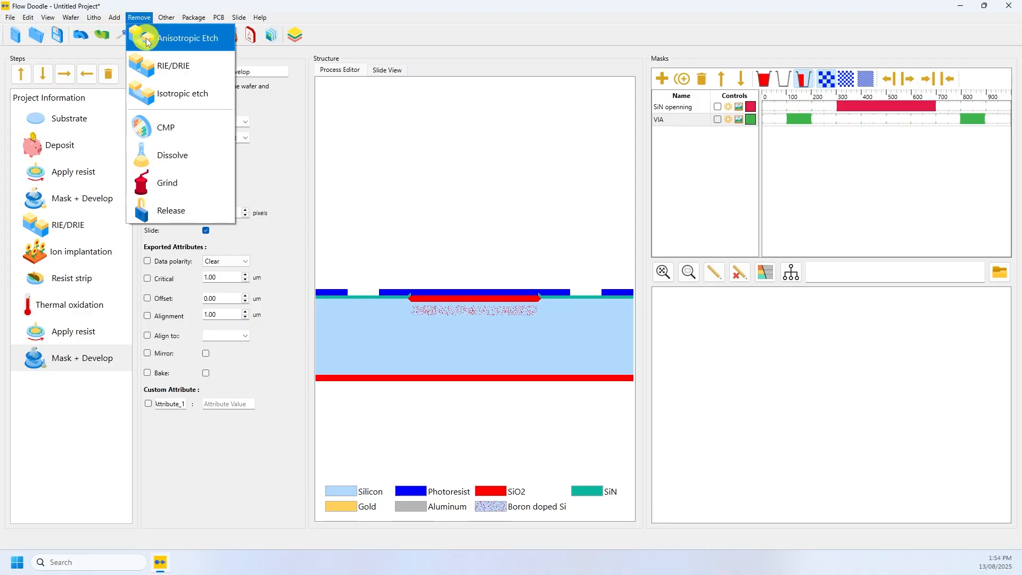
click(165, 97)
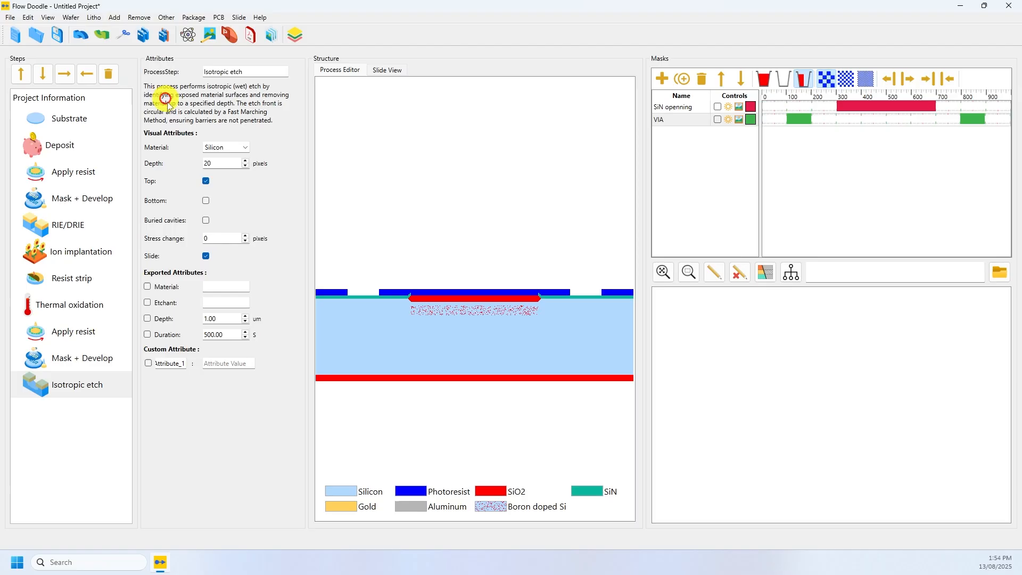
click(245, 147)
click(227, 191)
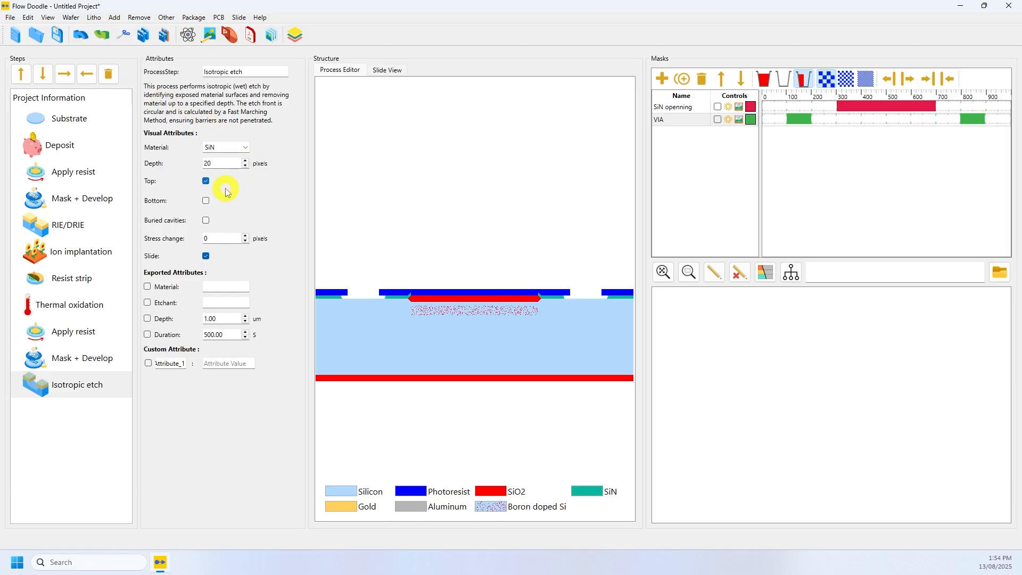
Step: Try an isotropic etch depth of 30 pixels and restore the depth to 20 pixels
click(246, 160)
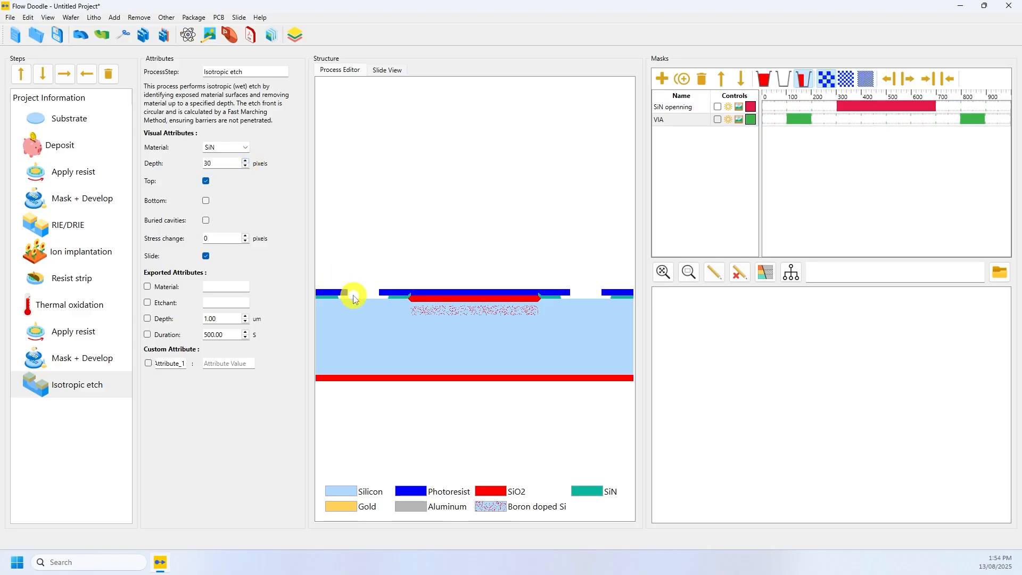
click(246, 161)
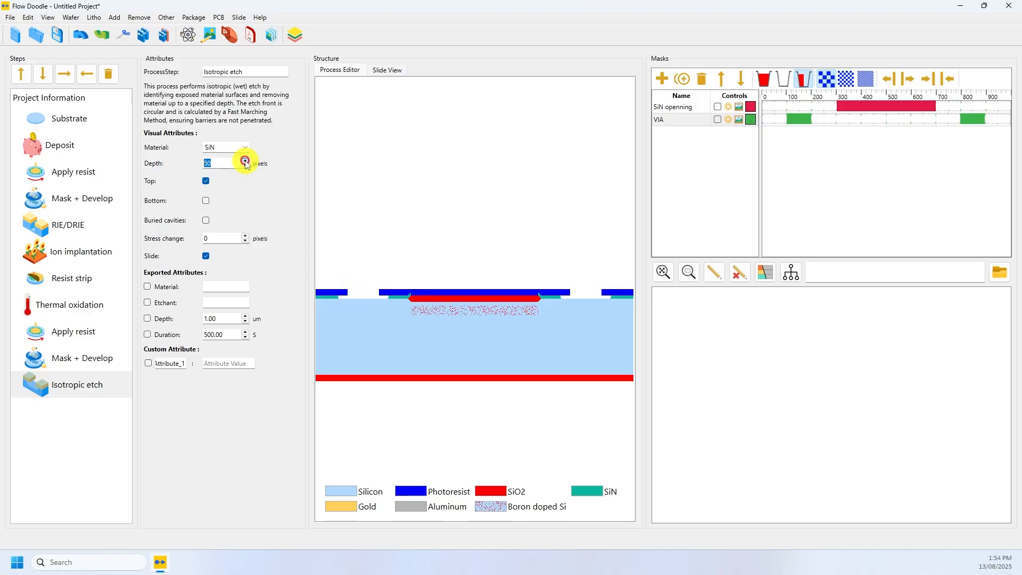
click(245, 161)
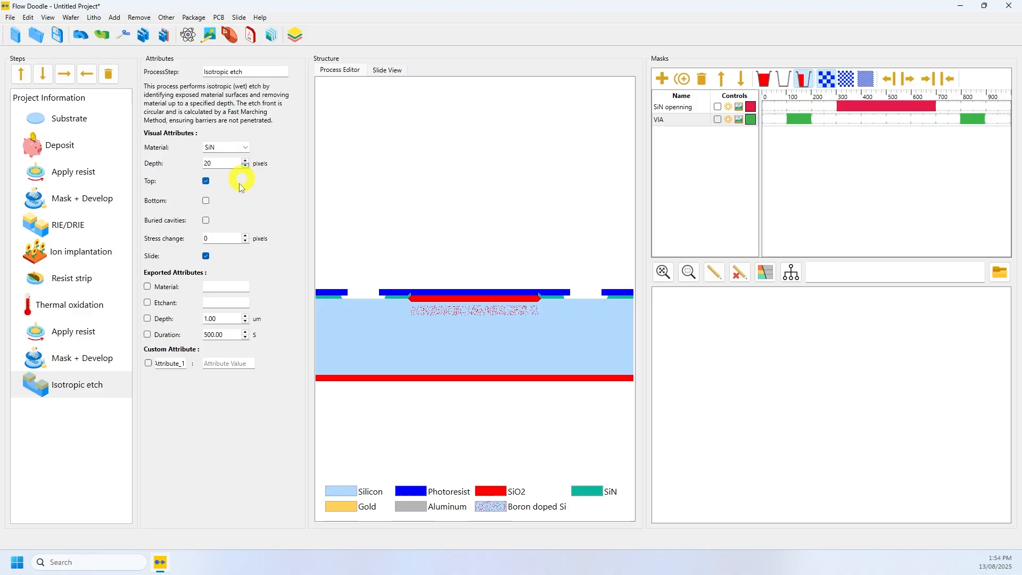
Step: Add a Resist strip step for the top photoresist and a Deposit step of Aluminum 20 pixels thick
click(94, 20)
click(110, 94)
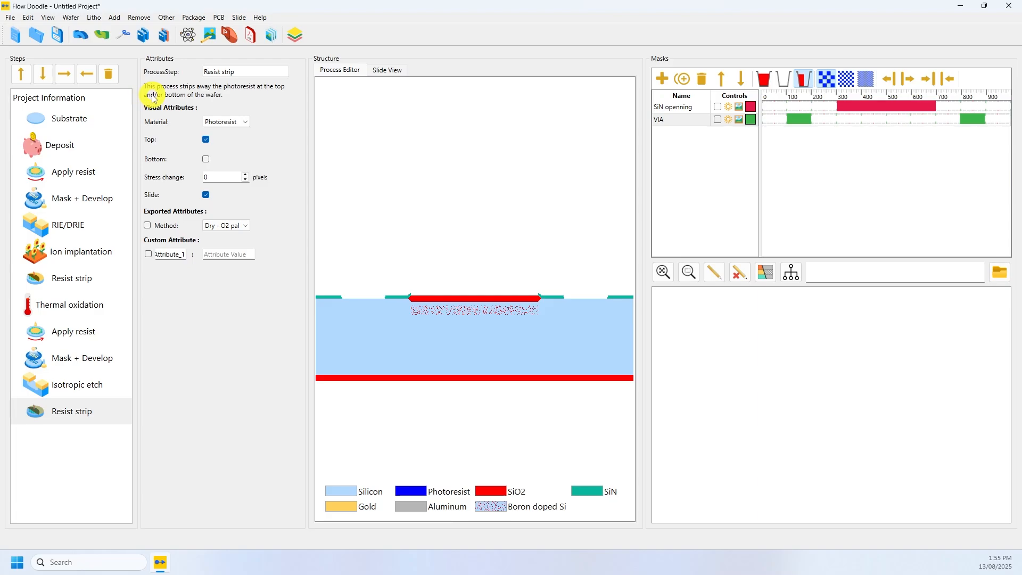
click(115, 18)
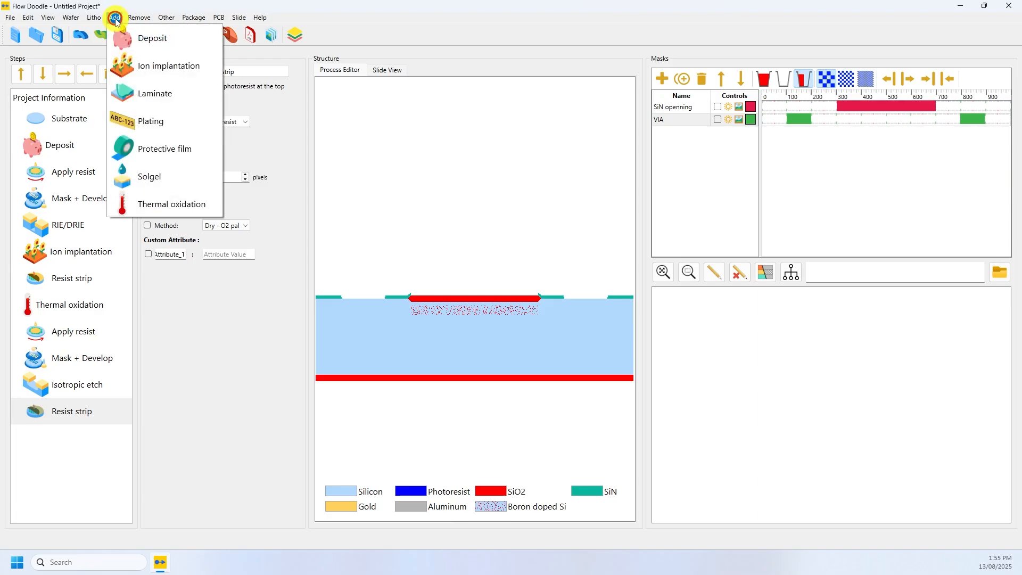
click(153, 39)
click(244, 147)
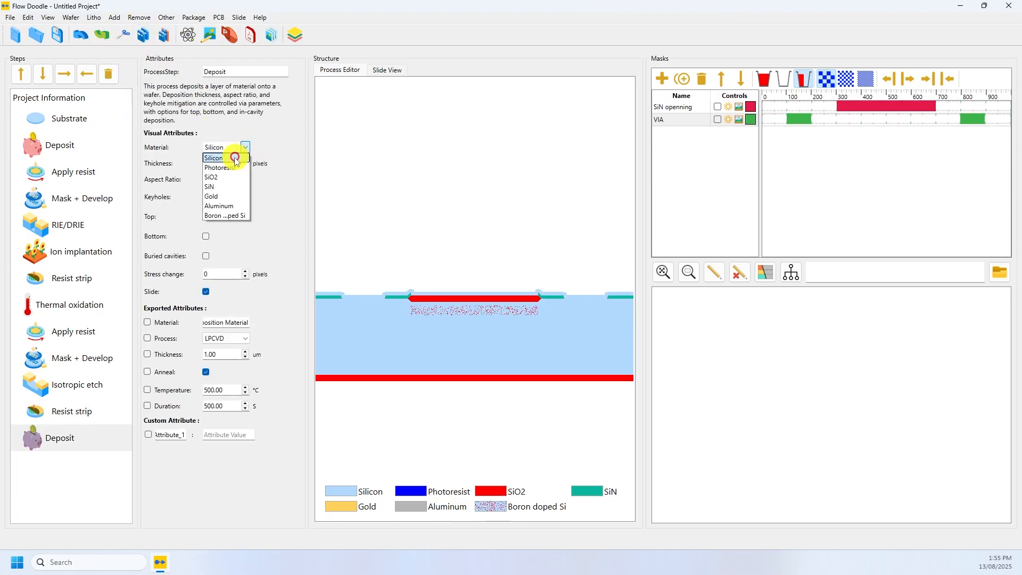
click(220, 205)
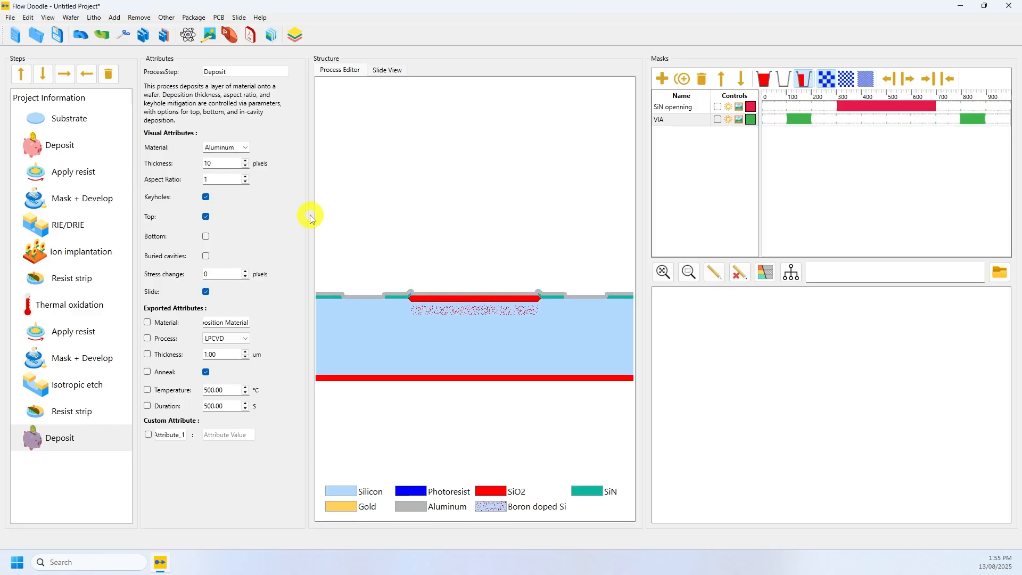
click(245, 160)
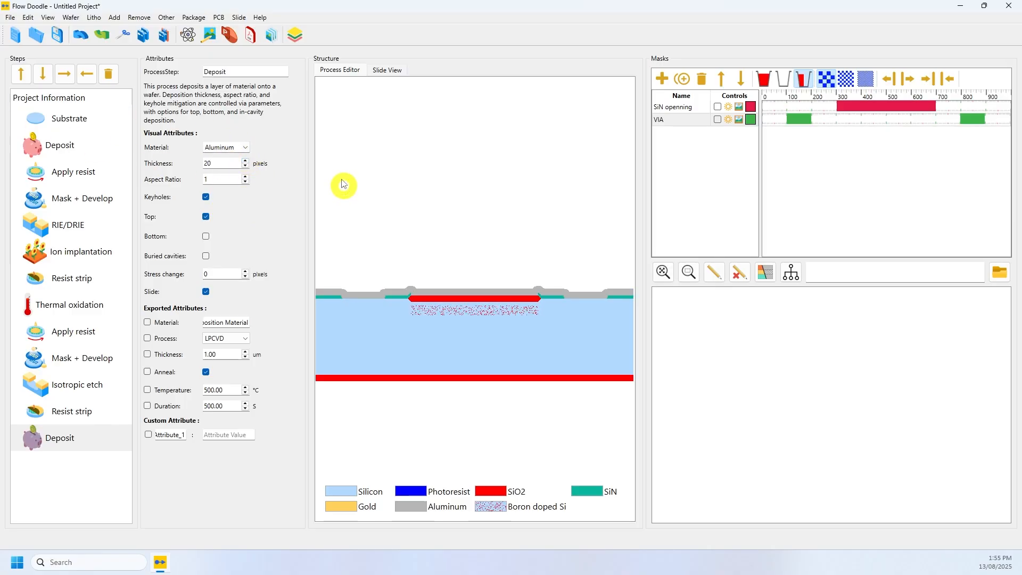
Step: Create a mask named PADS with two regions, from about 50 to 250 and from about 750 to 950
click(672, 79)
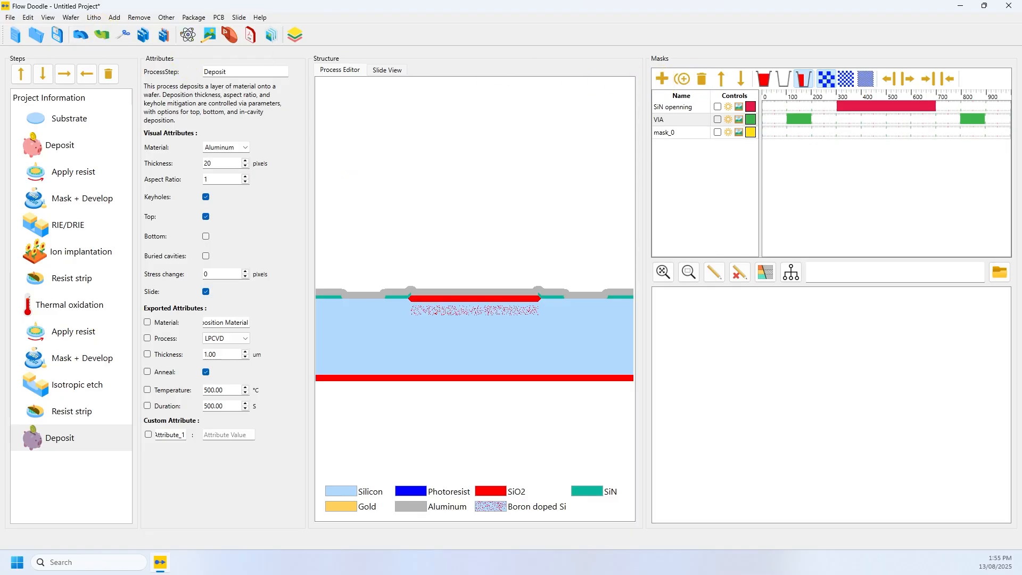
click(690, 133)
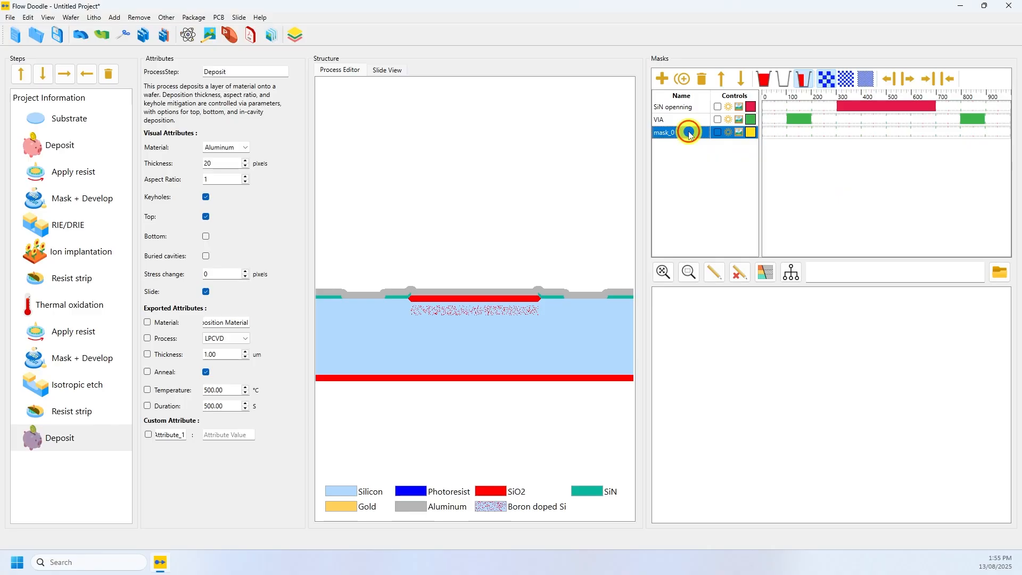
double_click(689, 133)
text(PADS)
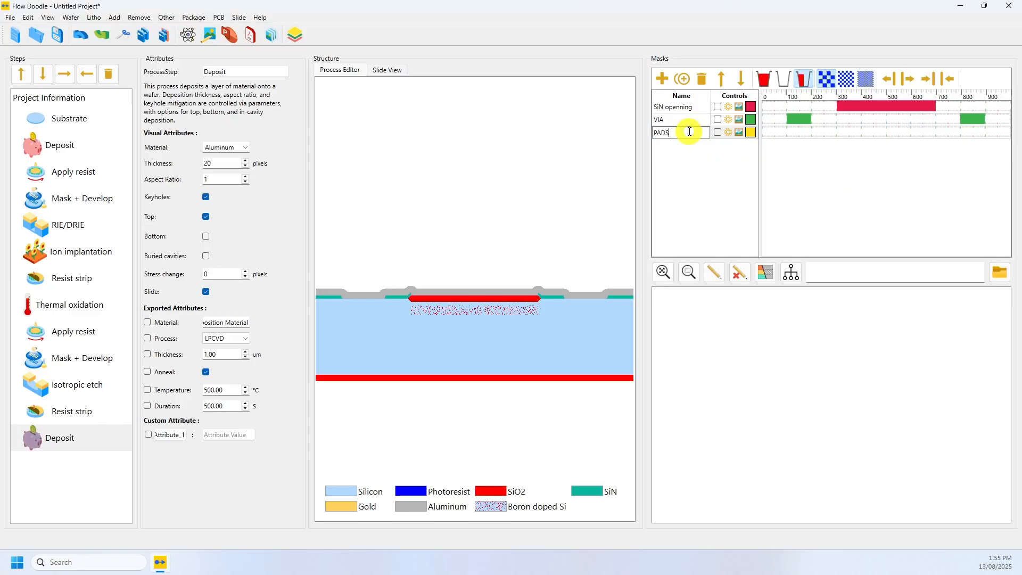
key(Return)
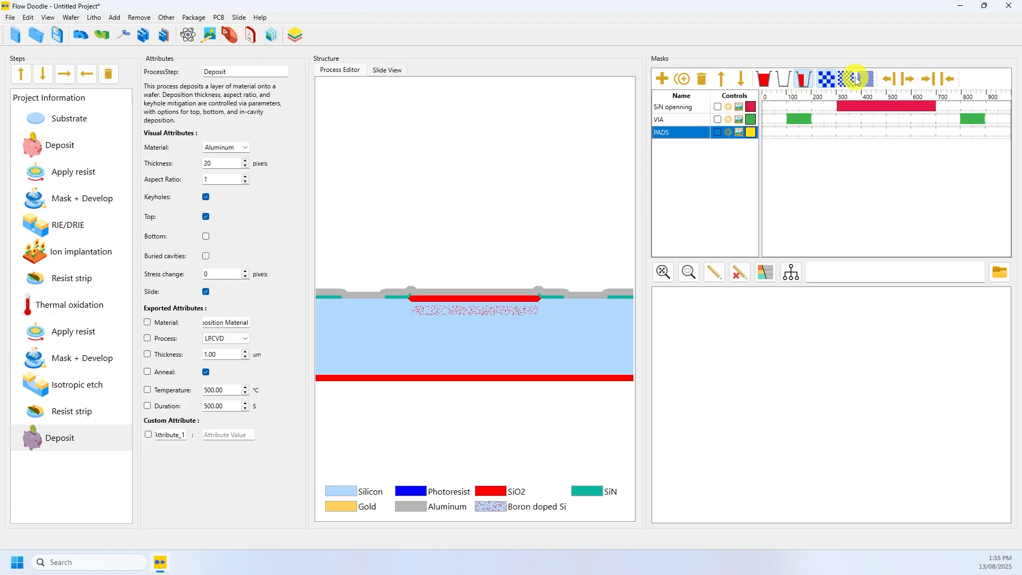
drag(774, 131, 824, 133)
drag(948, 130, 995, 134)
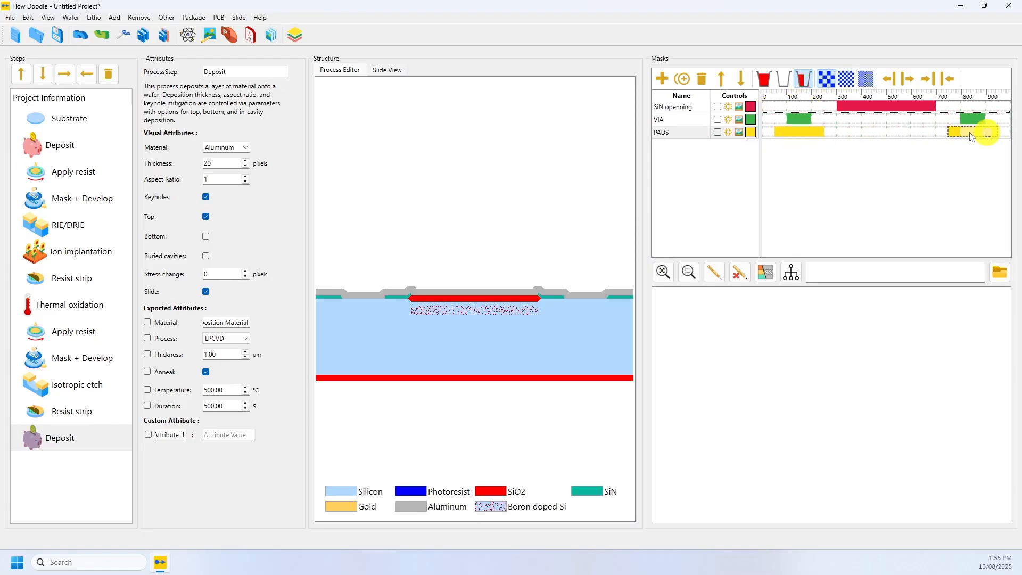
Step: Apply photoresist over the aluminum and add a Mask + Develop step using the PADS mask with inverse polarity
click(103, 18)
click(110, 38)
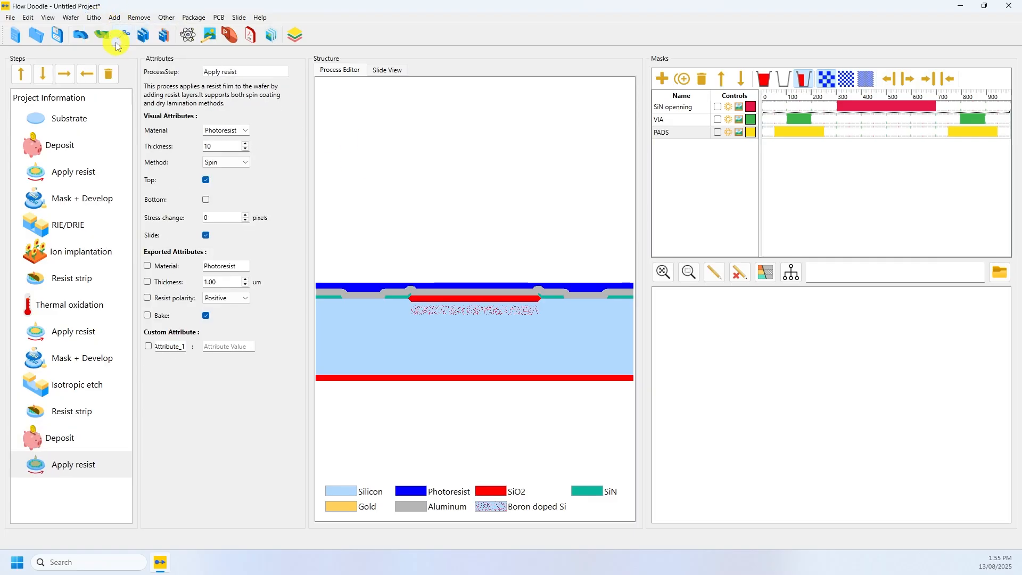
click(94, 18)
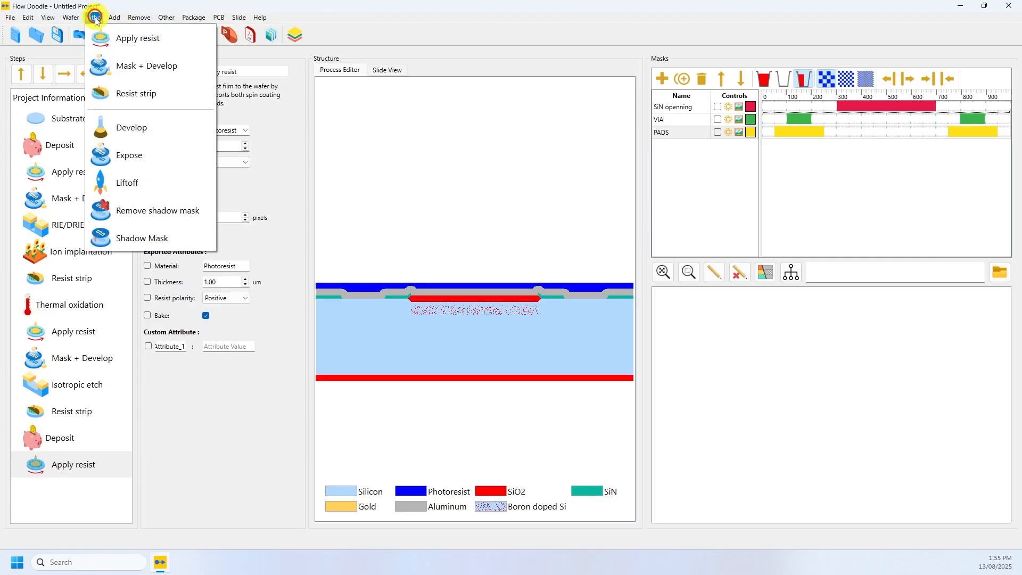
click(113, 66)
click(243, 123)
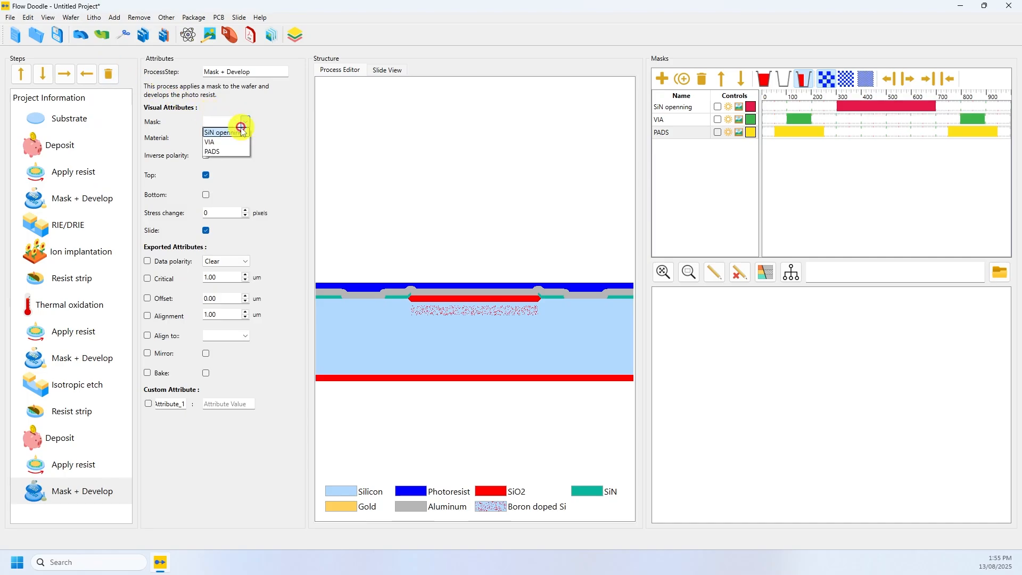
click(218, 151)
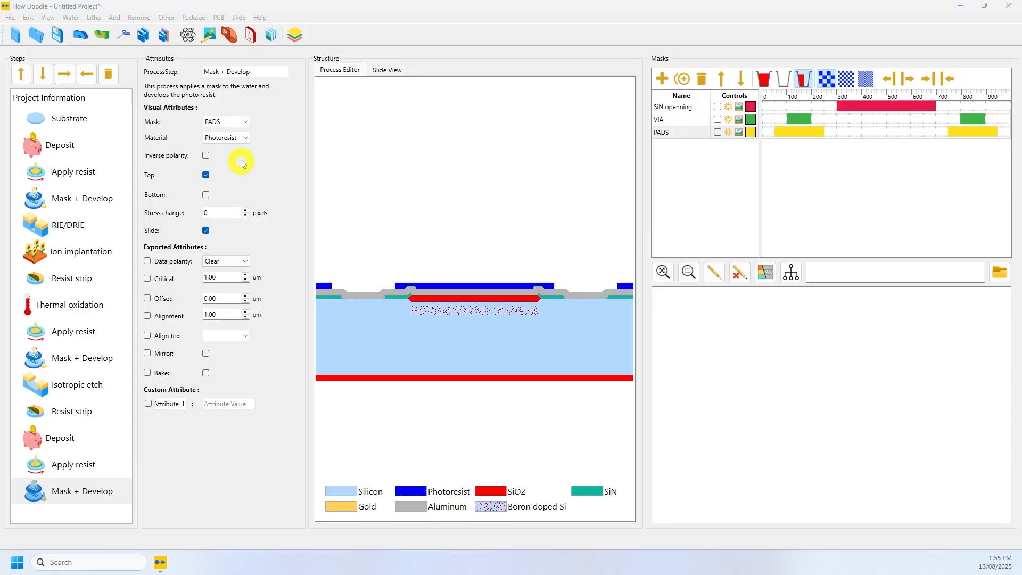
click(206, 156)
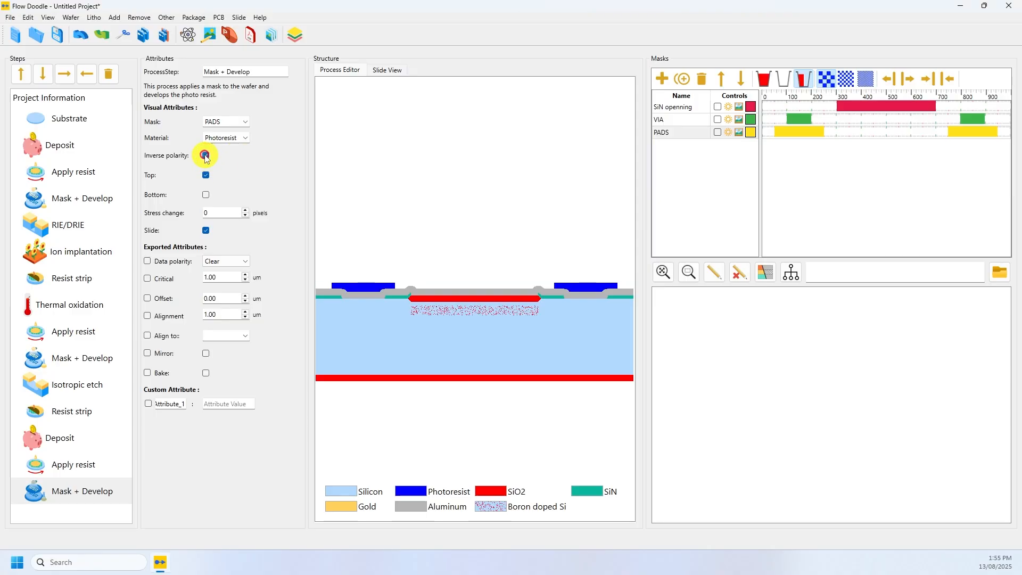
Step: Add an Isotropic etch step after the PADS development, with Aluminum as the etched material
click(206, 156)
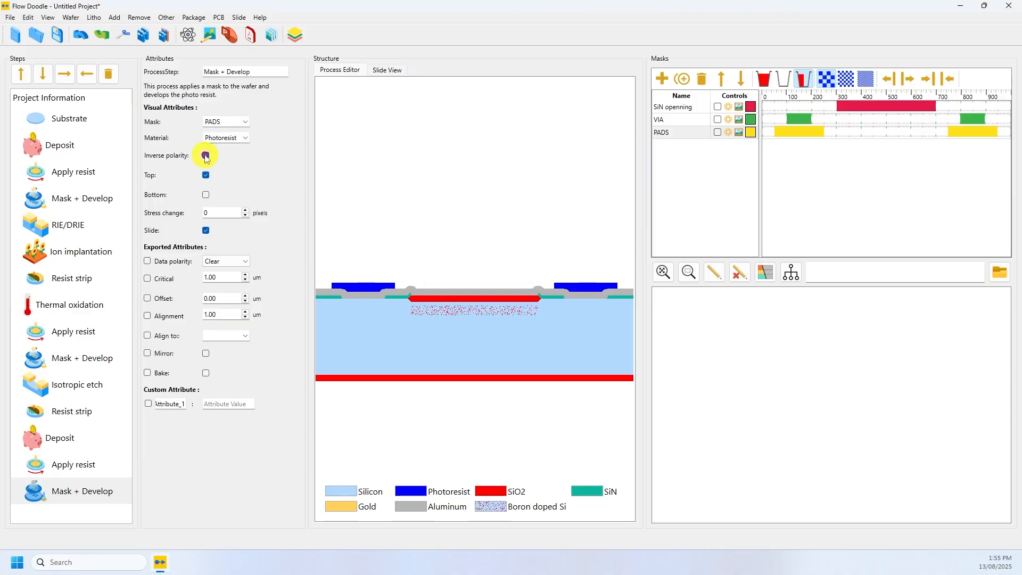
click(115, 18)
mouse_move(138, 18)
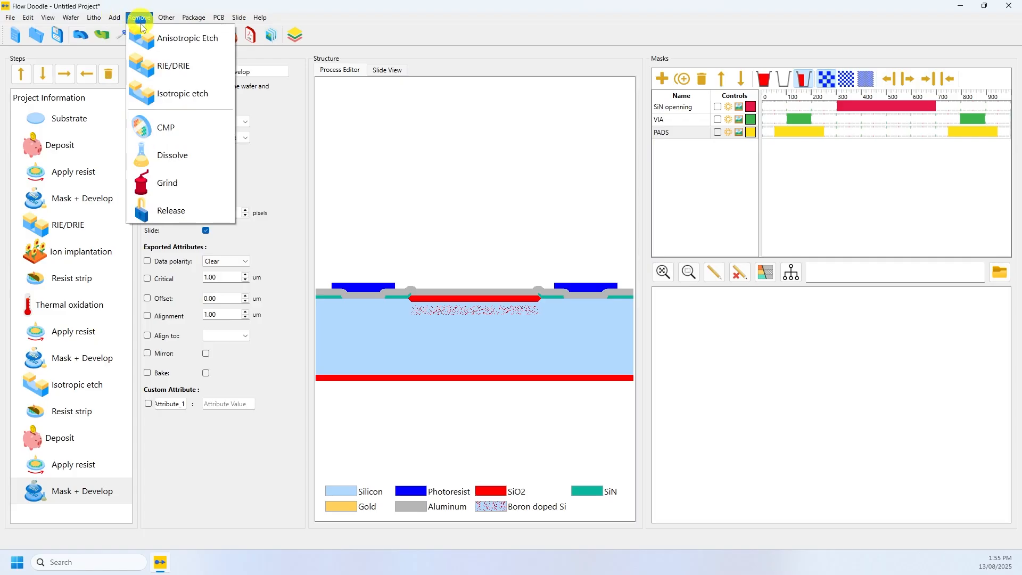
click(159, 92)
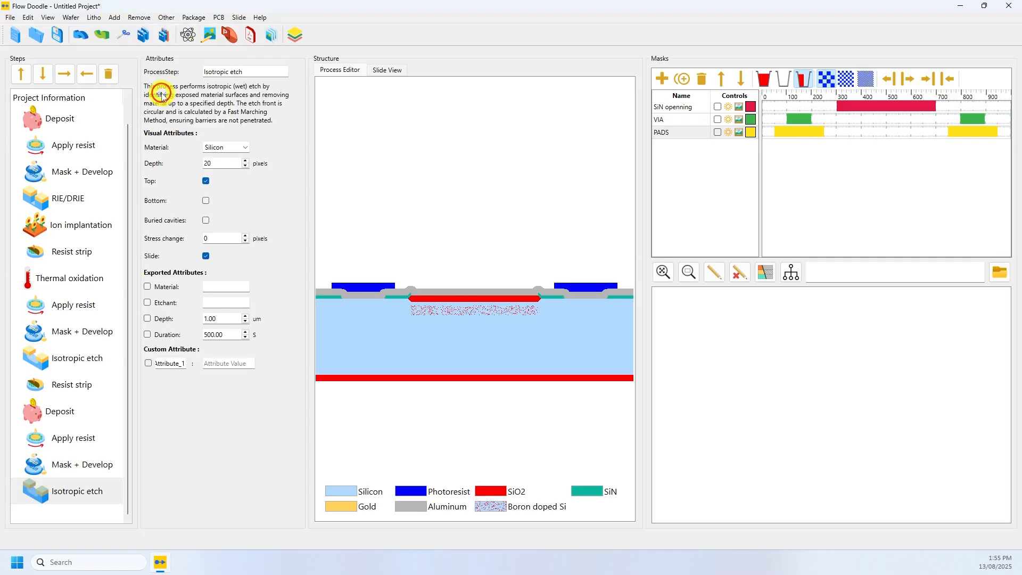
click(245, 147)
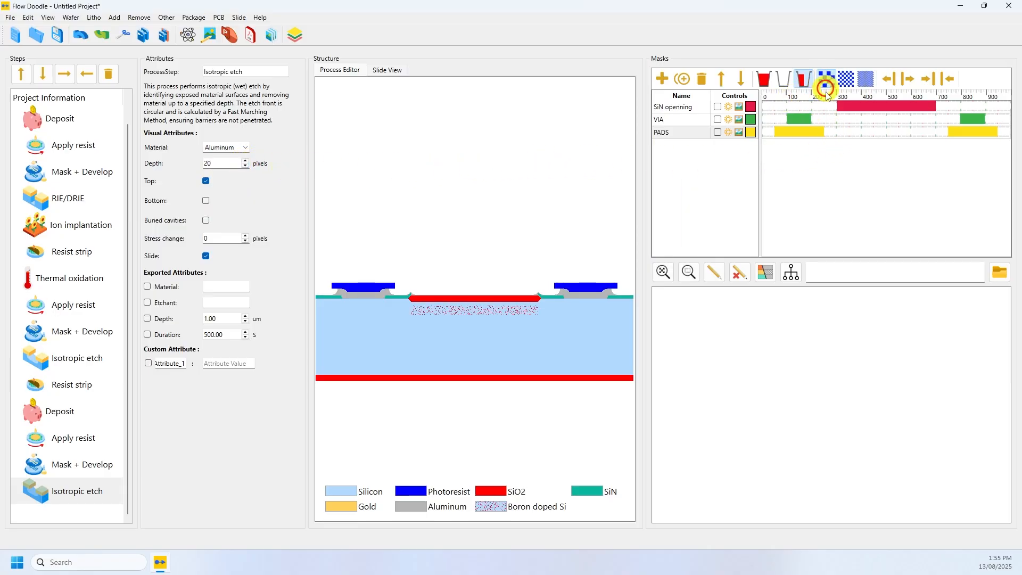
Step: Try extending the PADS mask regions inward to about 300 and 650, and restore their inner edges to about 250 and 750
click(830, 132)
click(942, 133)
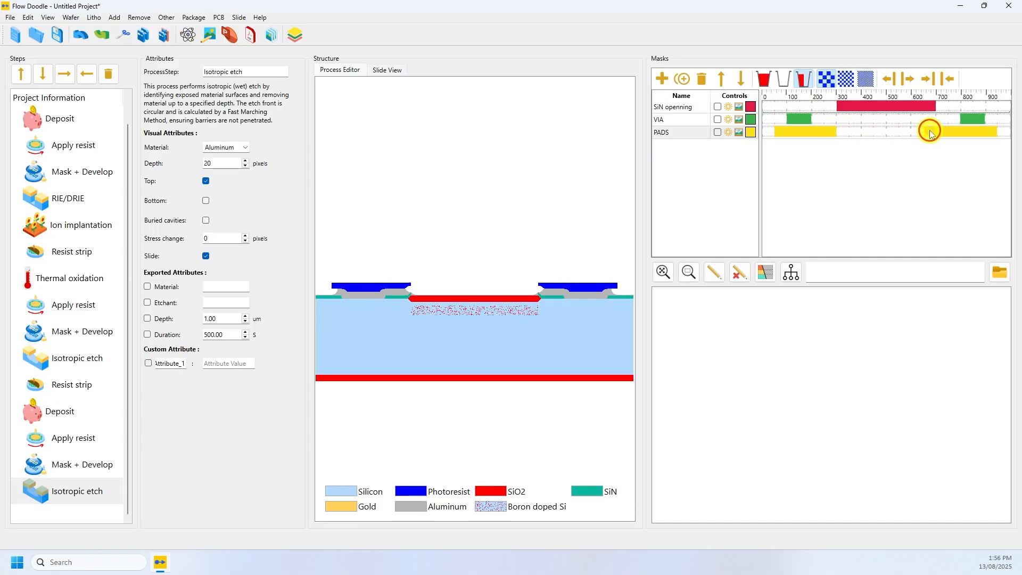
click(941, 132)
click(931, 130)
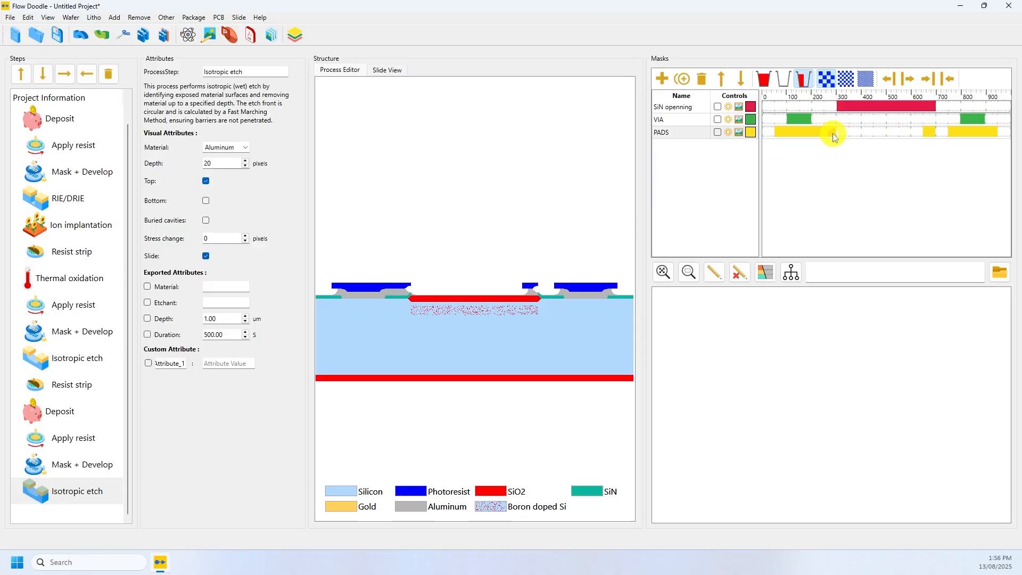
click(780, 131)
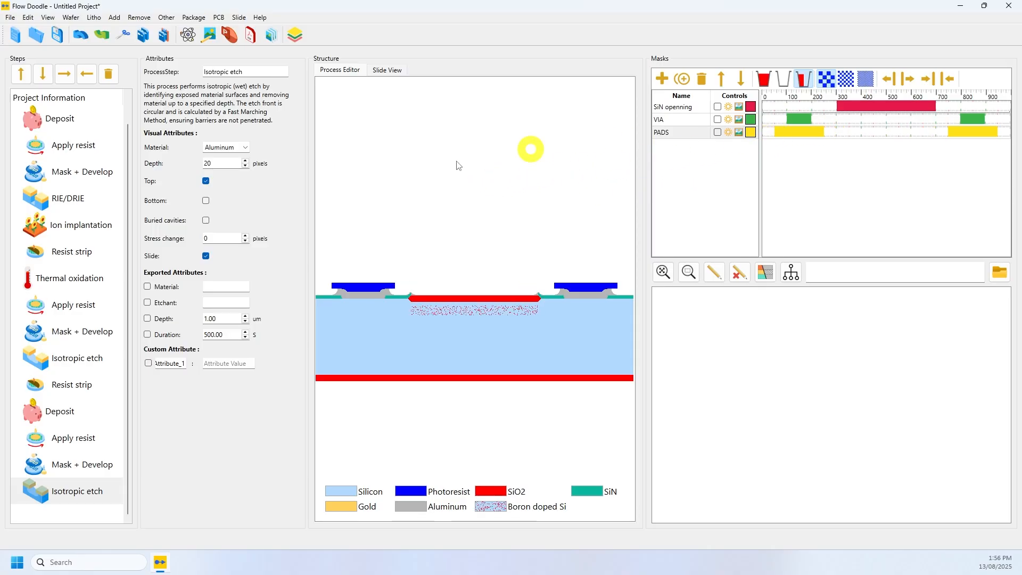
Step: Set the aluminum etch depth to 30 pixels and add a Resist strip step for the top photoresist
click(245, 161)
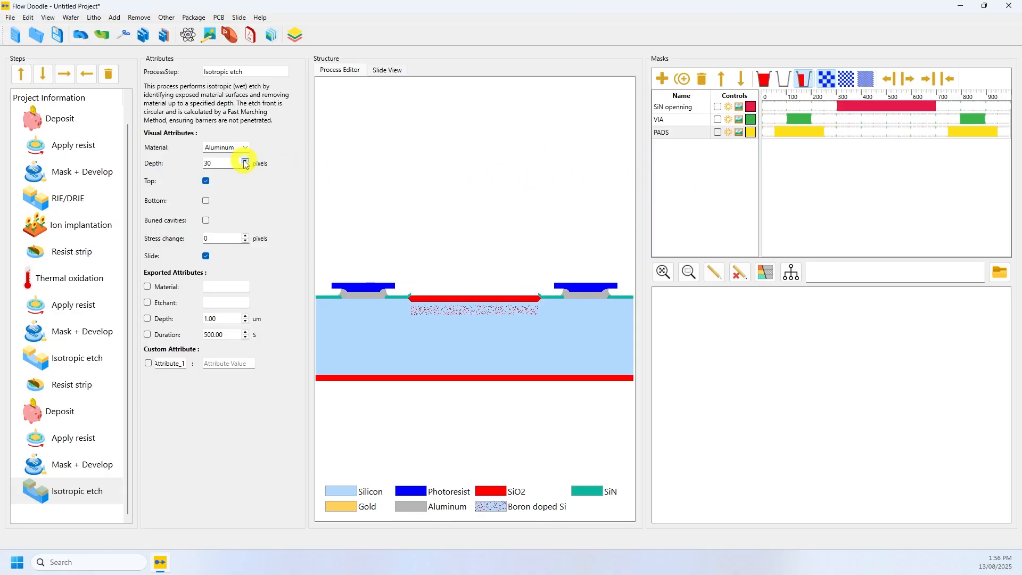
click(93, 17)
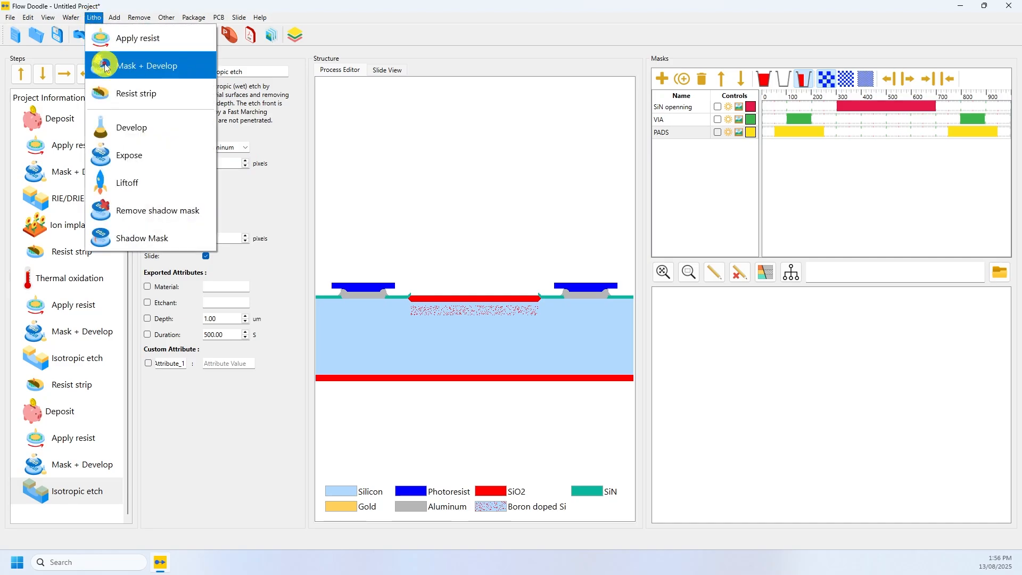
click(113, 94)
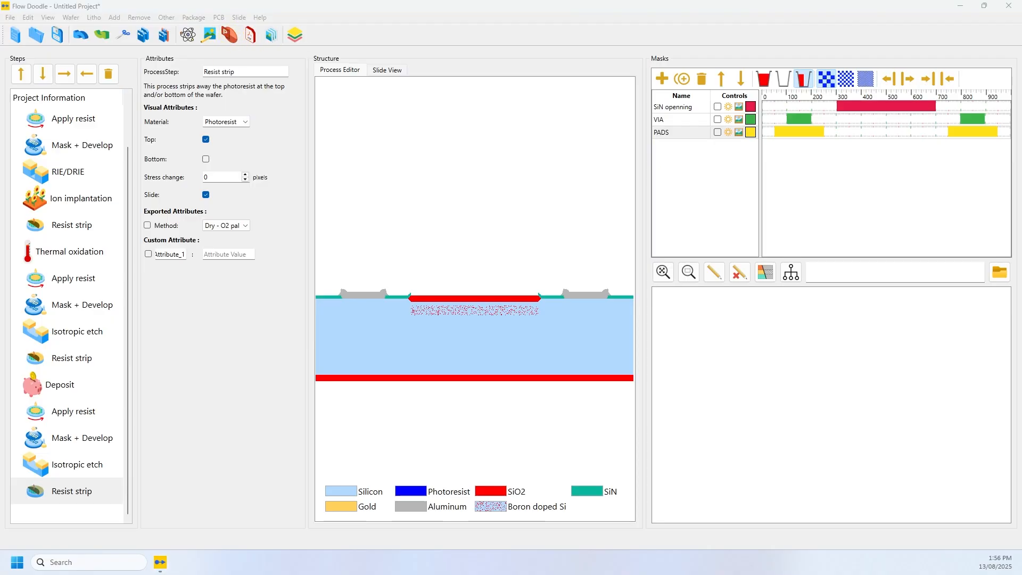
Step: Export the process flow to PowerPoint with no margins, overwriting test.pptx, and open the exported presentation
click(229, 35)
drag(438, 289, 427, 182)
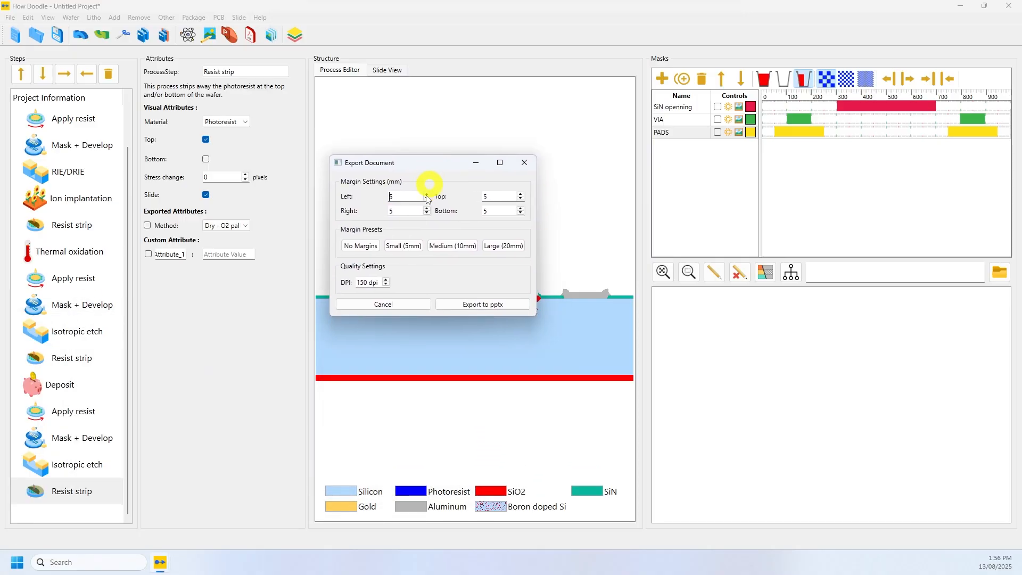
click(366, 248)
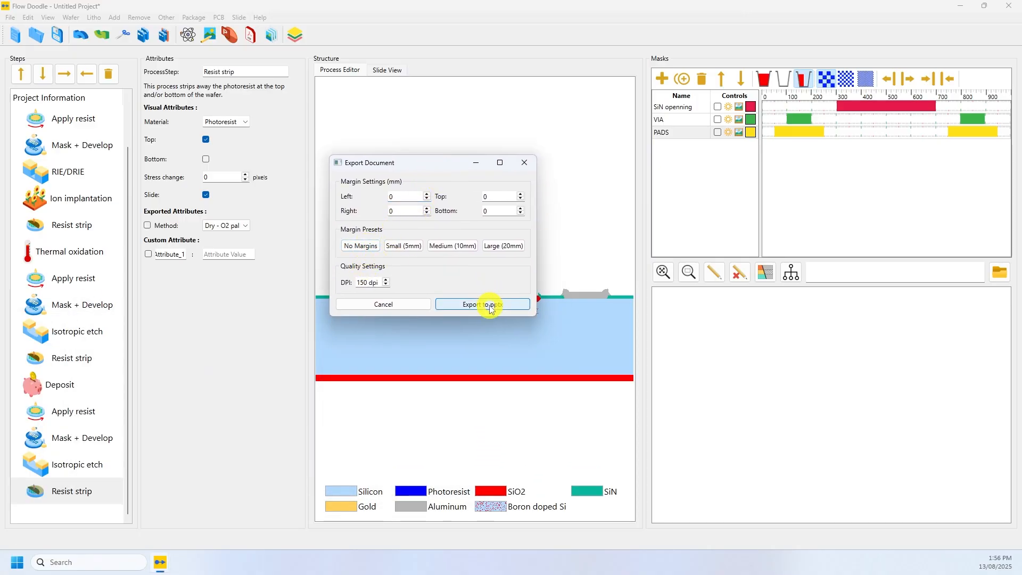
click(490, 306)
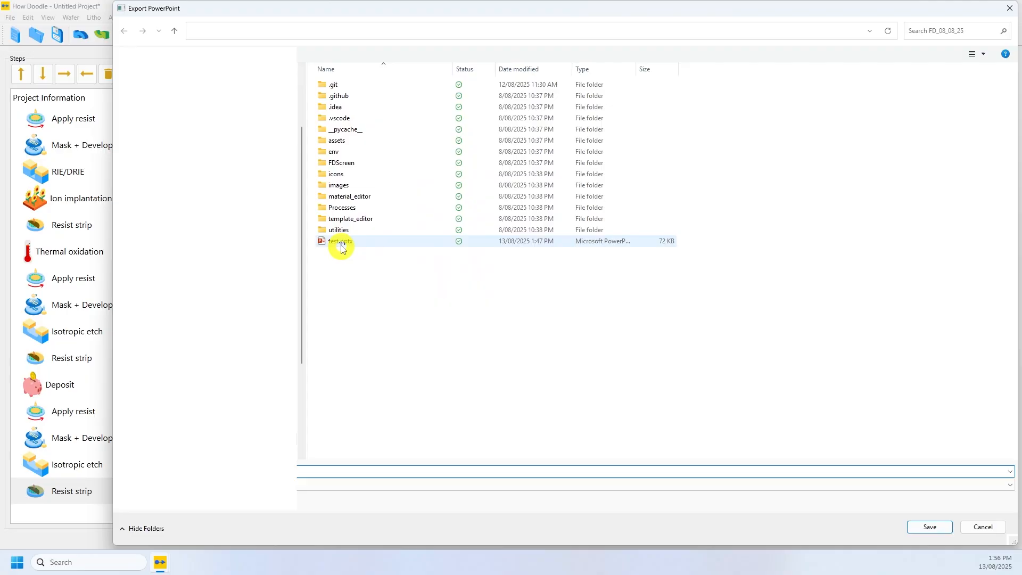
double_click(341, 244)
click(532, 276)
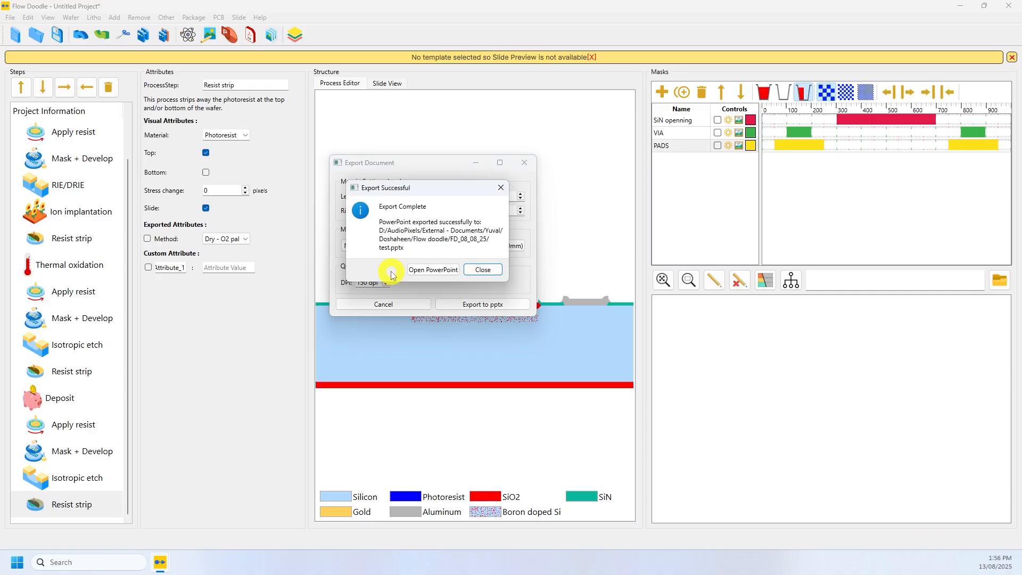
click(433, 270)
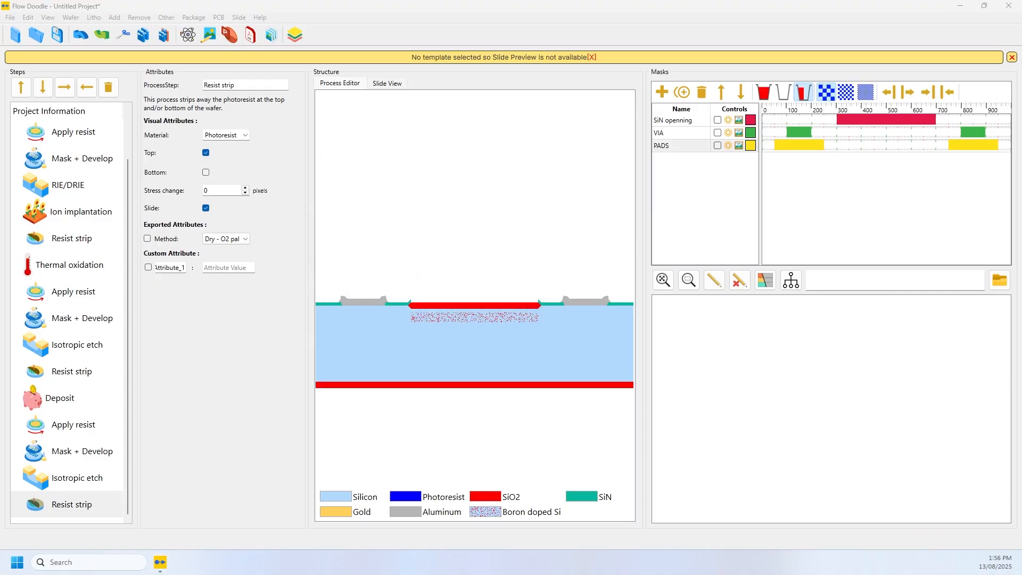